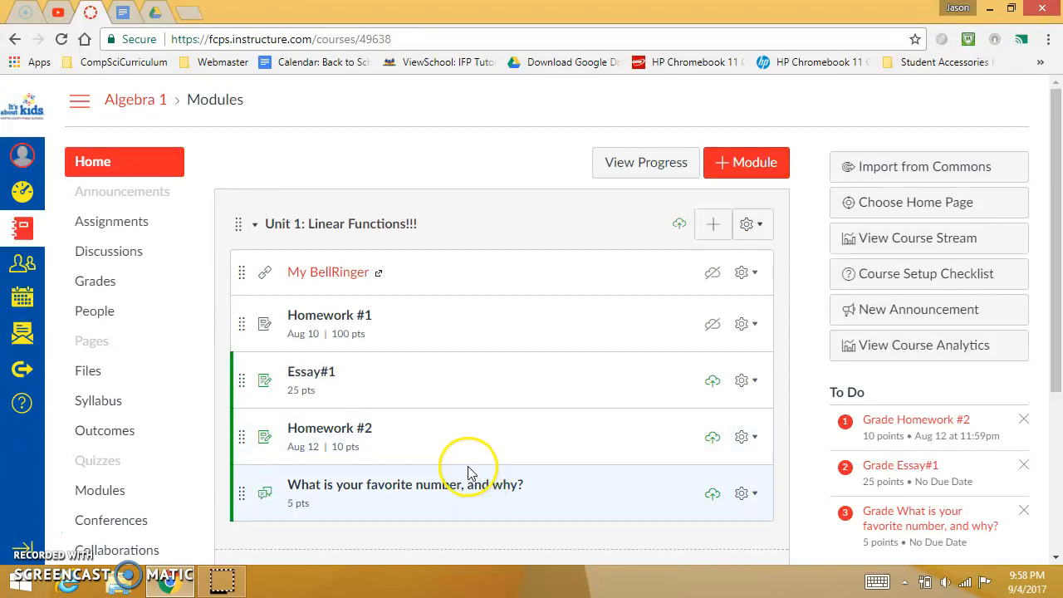
Open the graded discussion "What is your favorite number, and why?" from Unit 1 in SpeedGrader.
scroll(469, 473, down, 2)
scroll(465, 478, up, 2)
scroll(464, 470, down, 2)
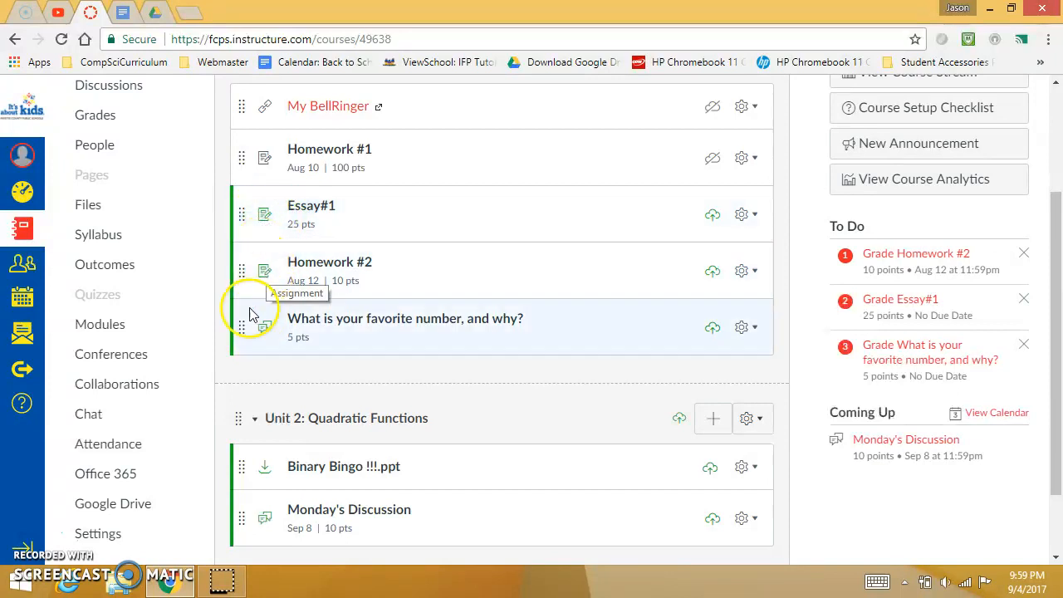
click(391, 323)
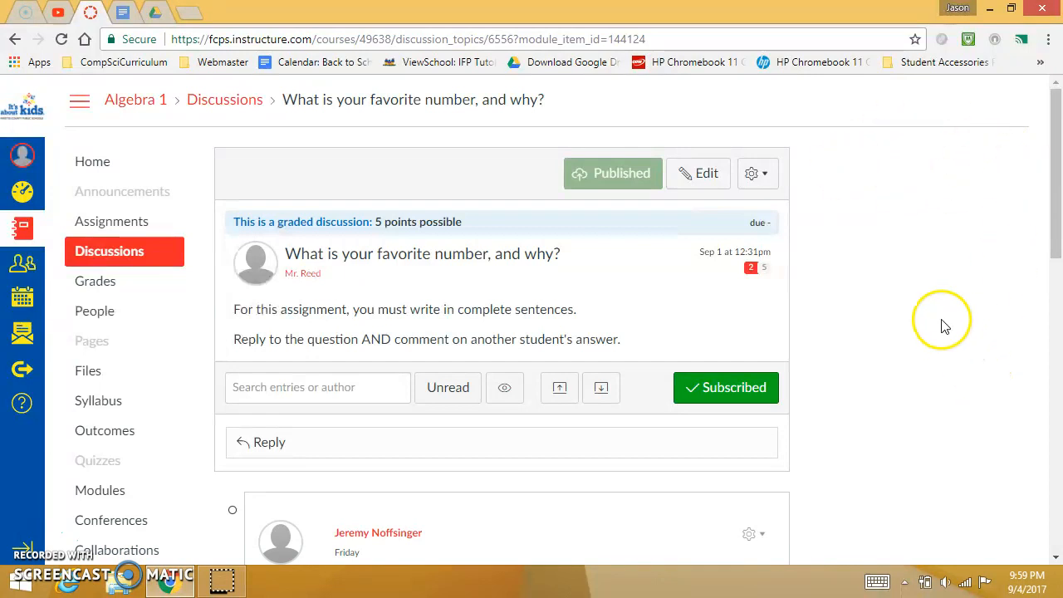
click(776, 179)
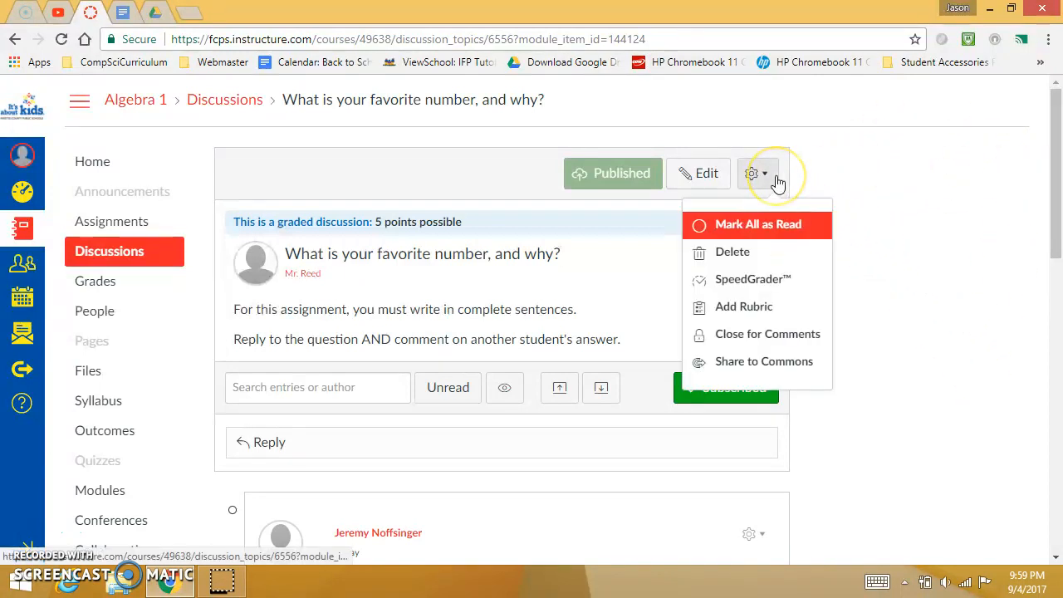
click(748, 282)
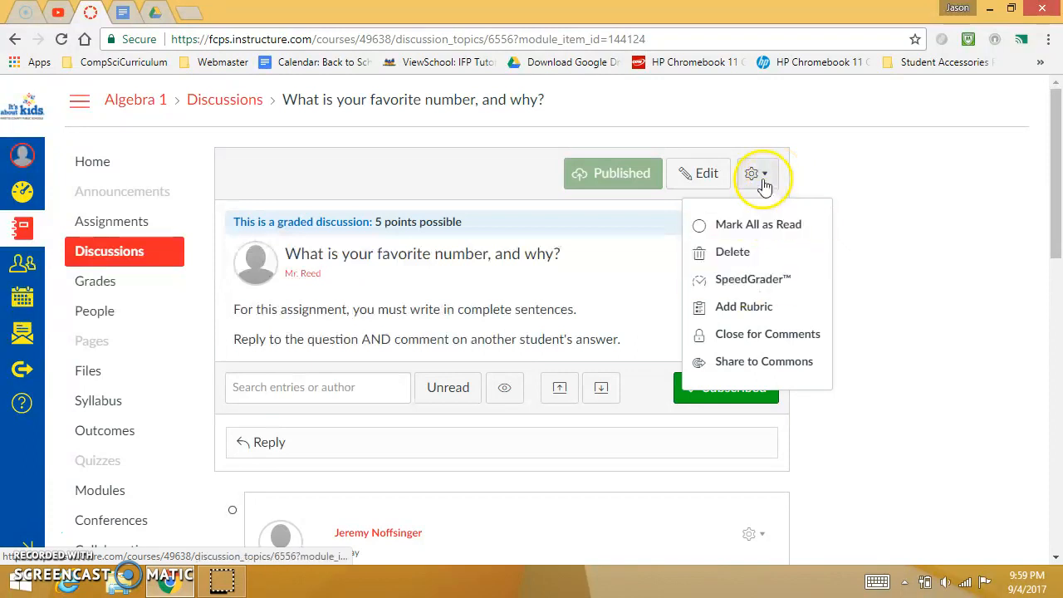
click(762, 279)
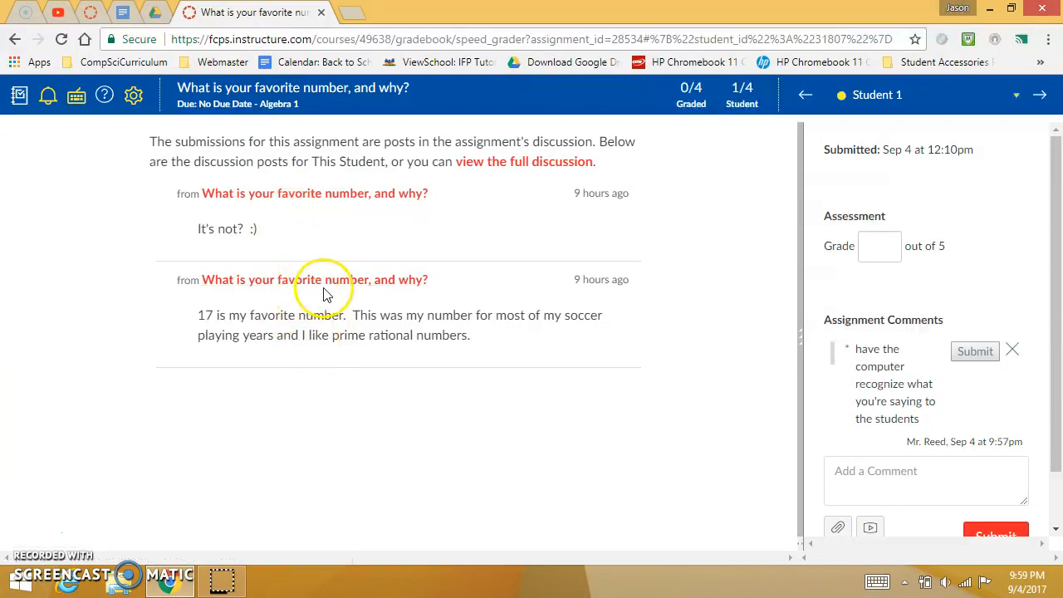
Delete the existing draft comment on Student 1's submission and confirm the deletion.
click(888, 246)
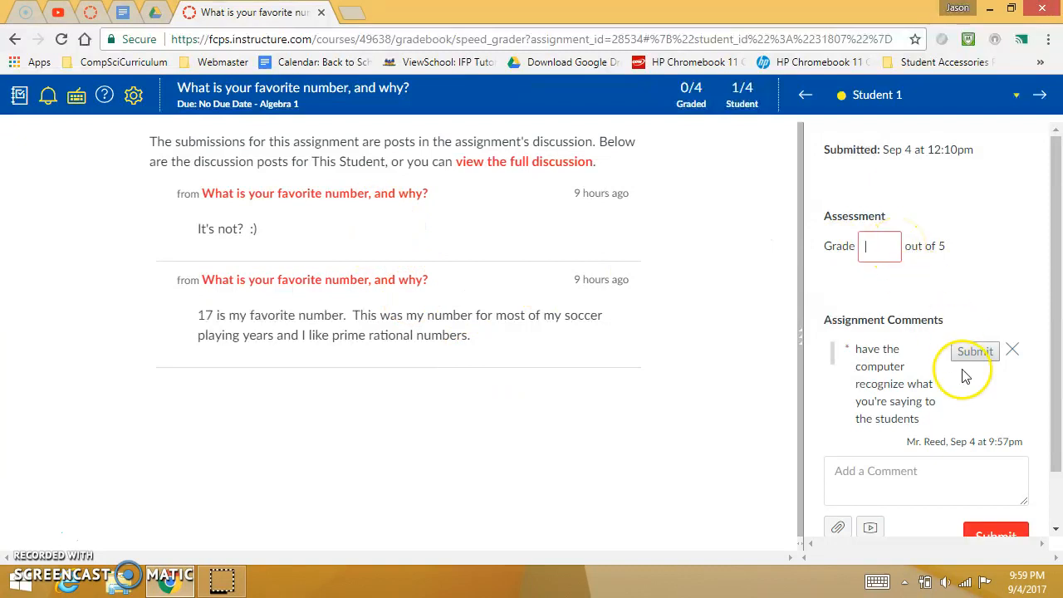
click(1018, 349)
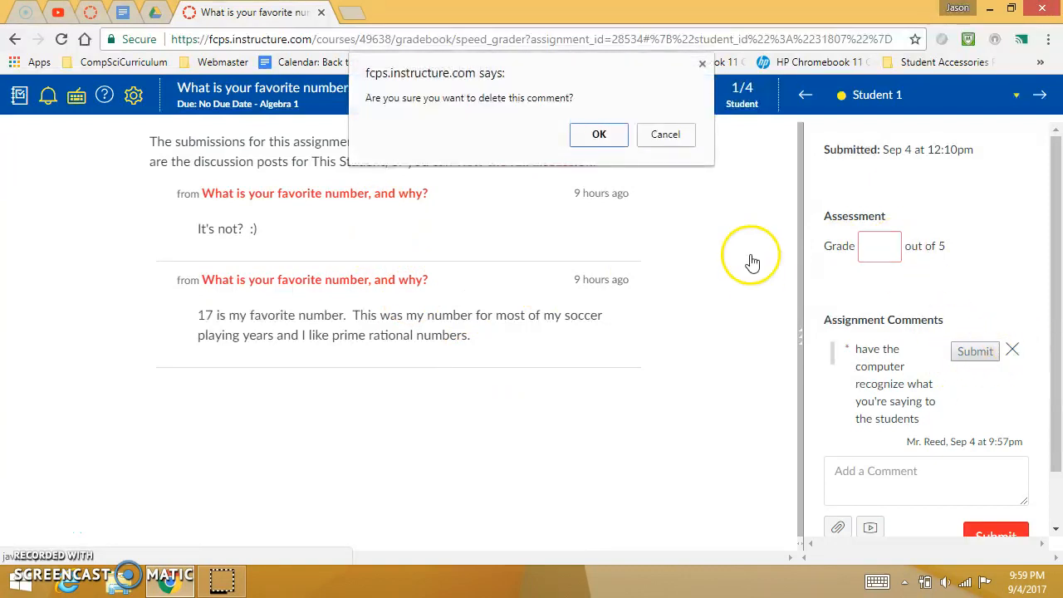
click(596, 124)
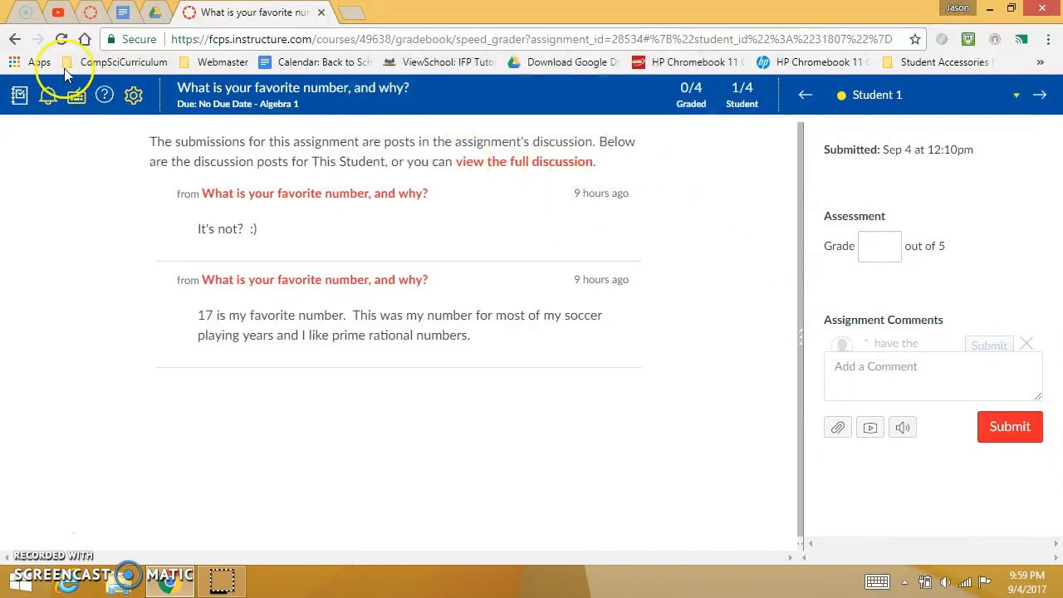
Mute the assignment and give Student 1 a grade of 5 out of 5.
click(48, 95)
click(618, 480)
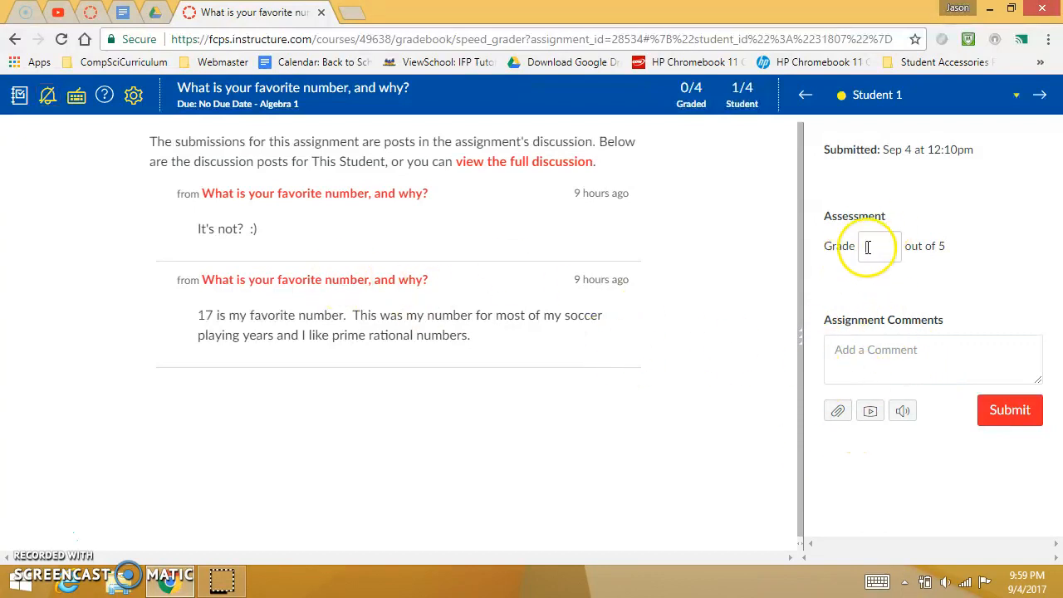
text(5)
Dictate the assignment comment "then you can have the computer recognize what you're saying" with speech recognition.
click(949, 359)
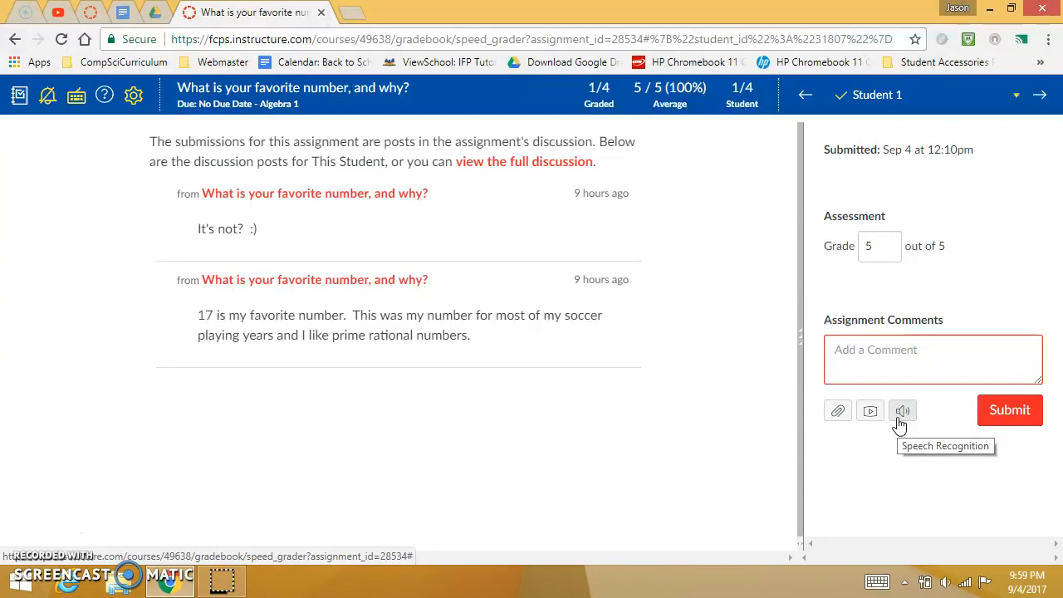
click(901, 423)
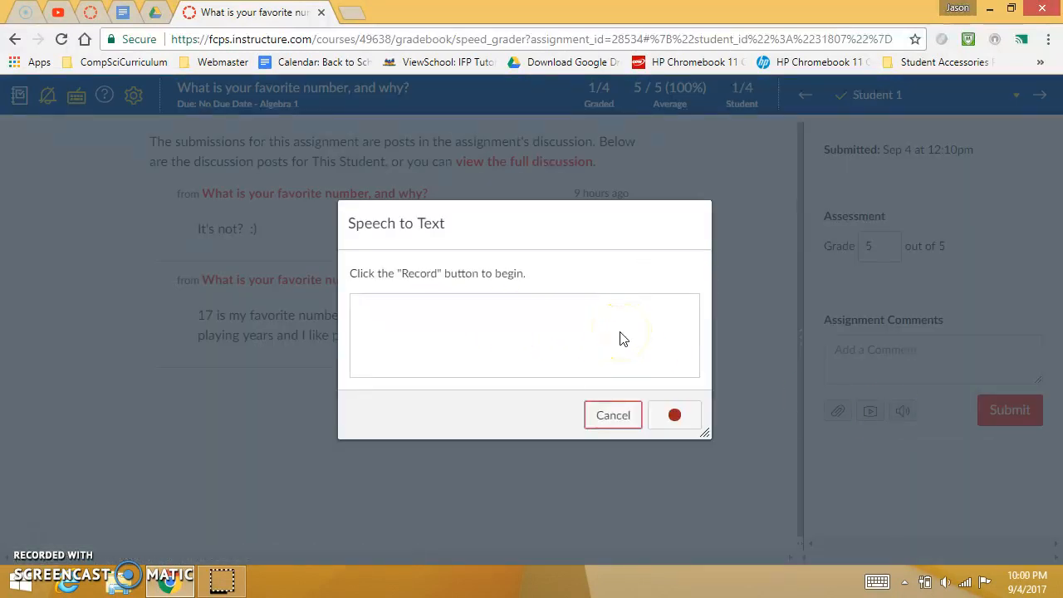
click(675, 415)
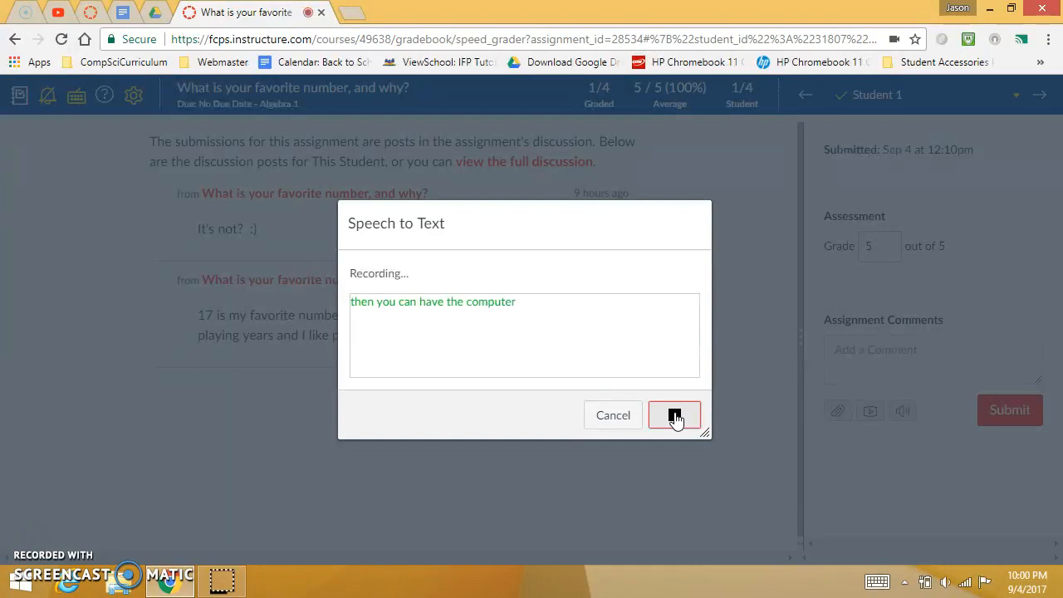
click(674, 417)
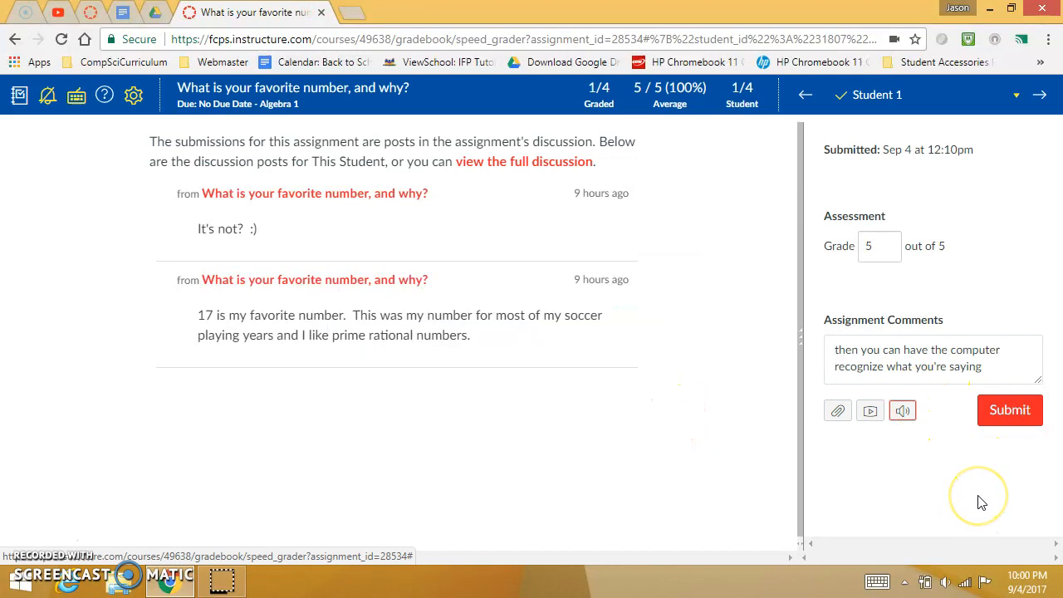
click(952, 496)
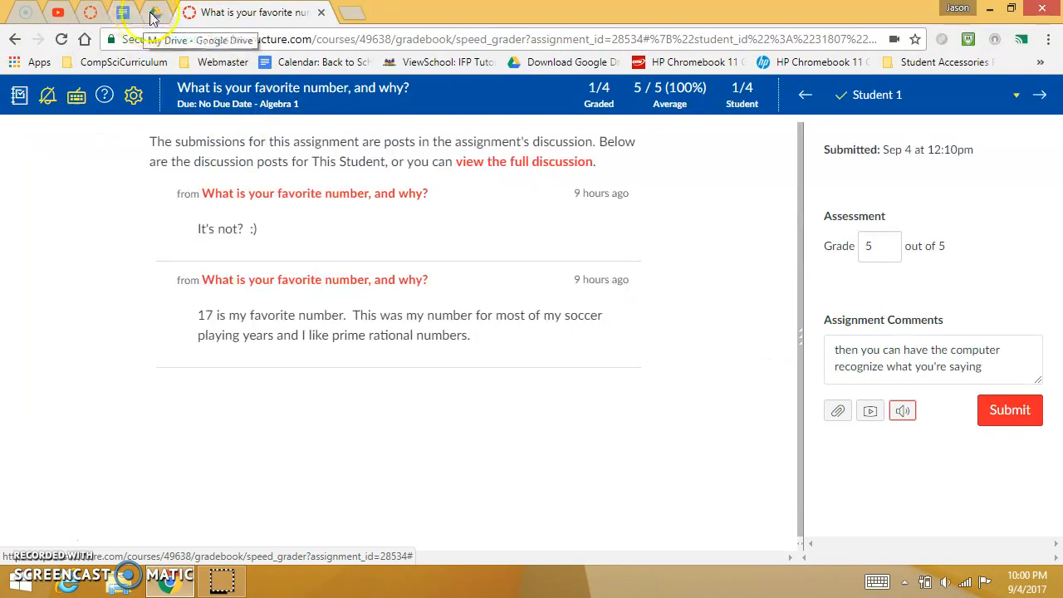
Return to the Algebra 1 course home page and open the Essay#1 assignment.
click(90, 13)
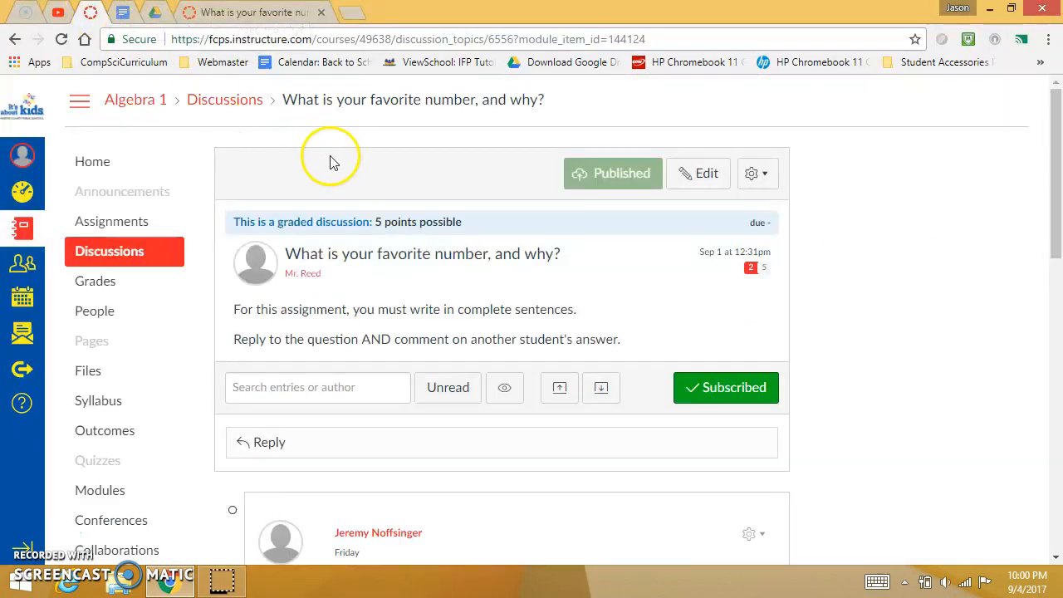
click(136, 99)
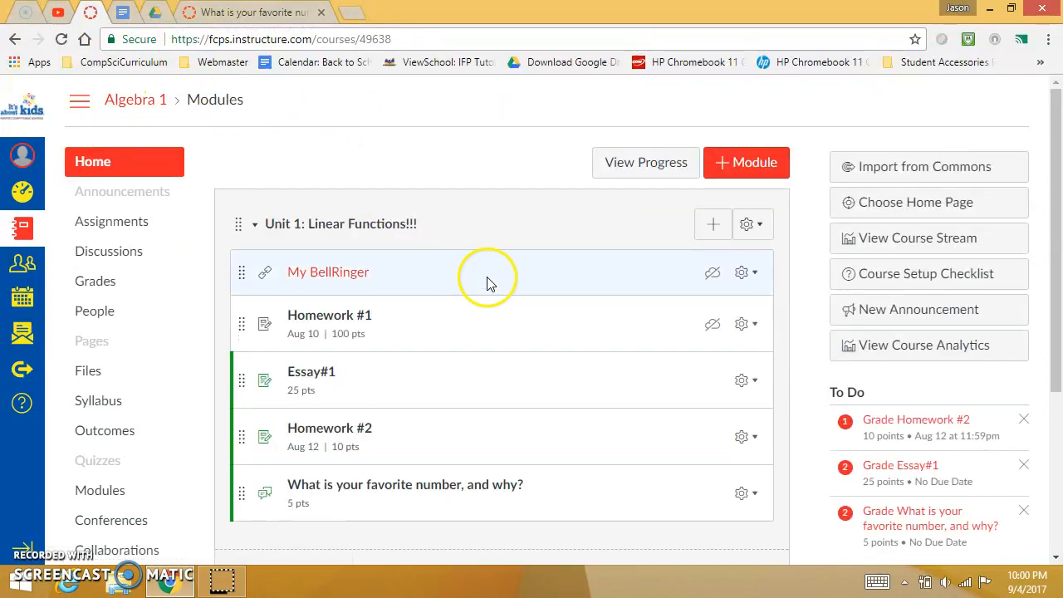
scroll(490, 324, down, 2)
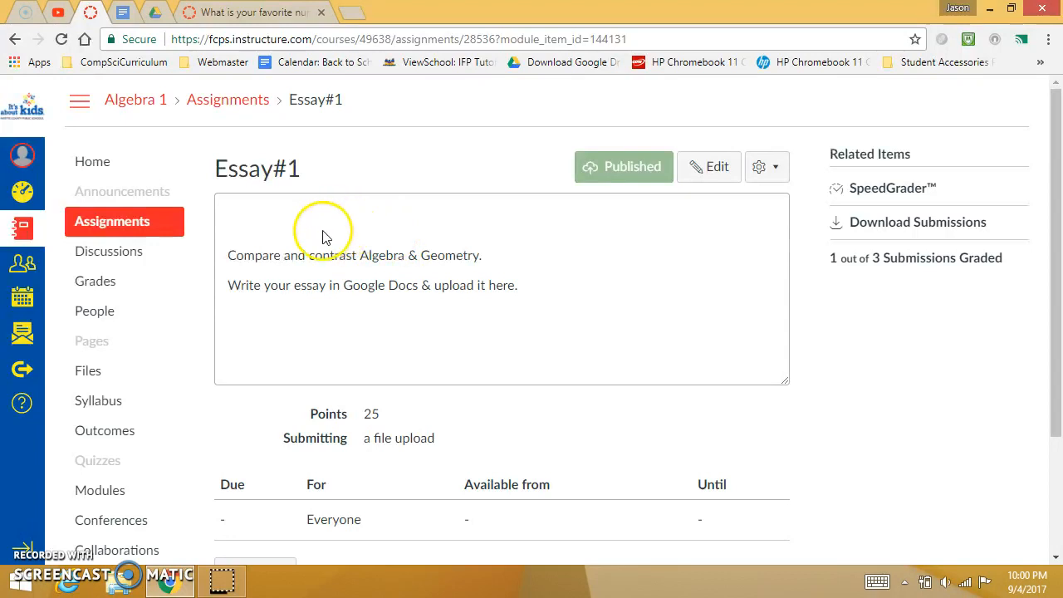
Start a new rubric for Essay#1 and name its first criterion Audience.
scroll(268, 207, down, 2)
scroll(253, 224, up, 2)
scroll(374, 259, down, 2)
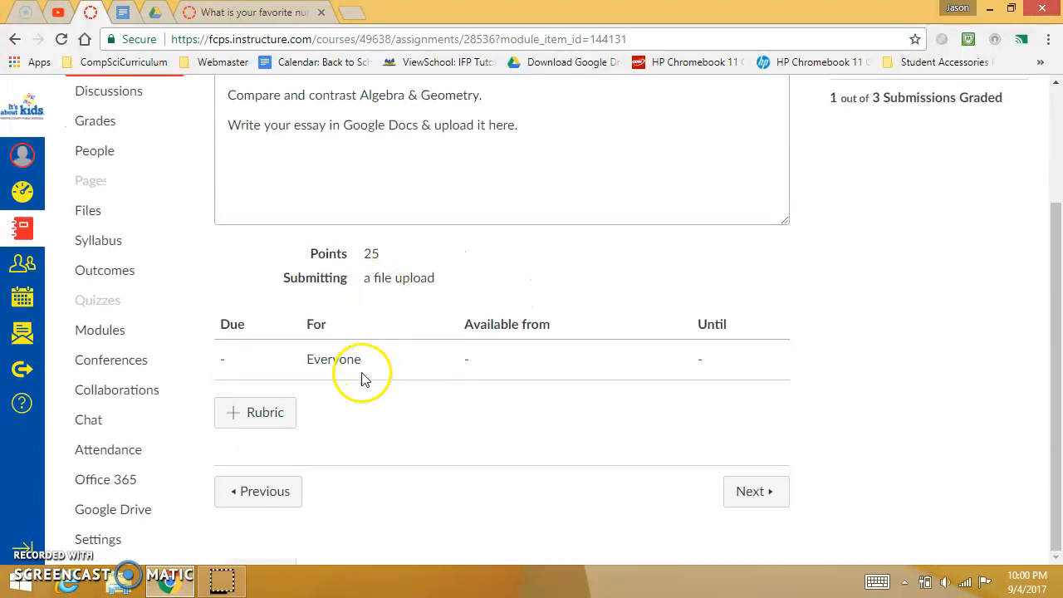
click(251, 425)
scroll(285, 432, down, 2)
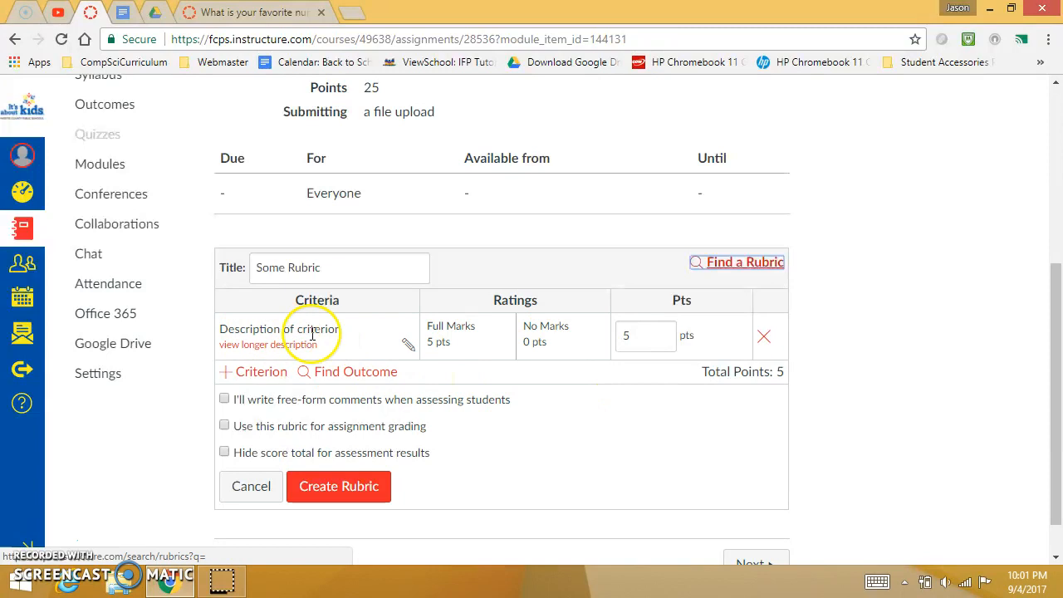
click(264, 329)
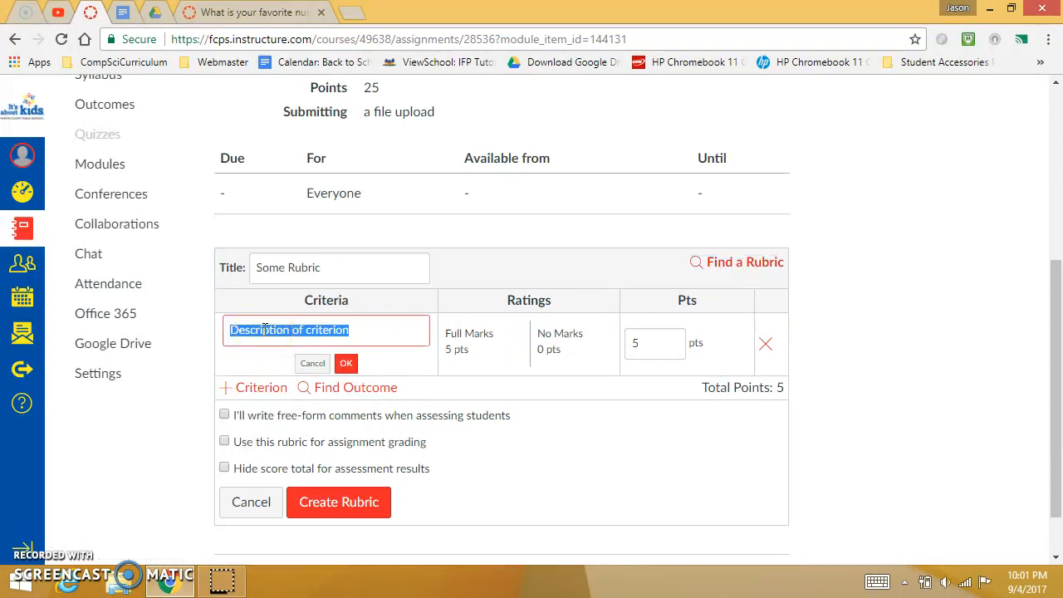
text(Audience)
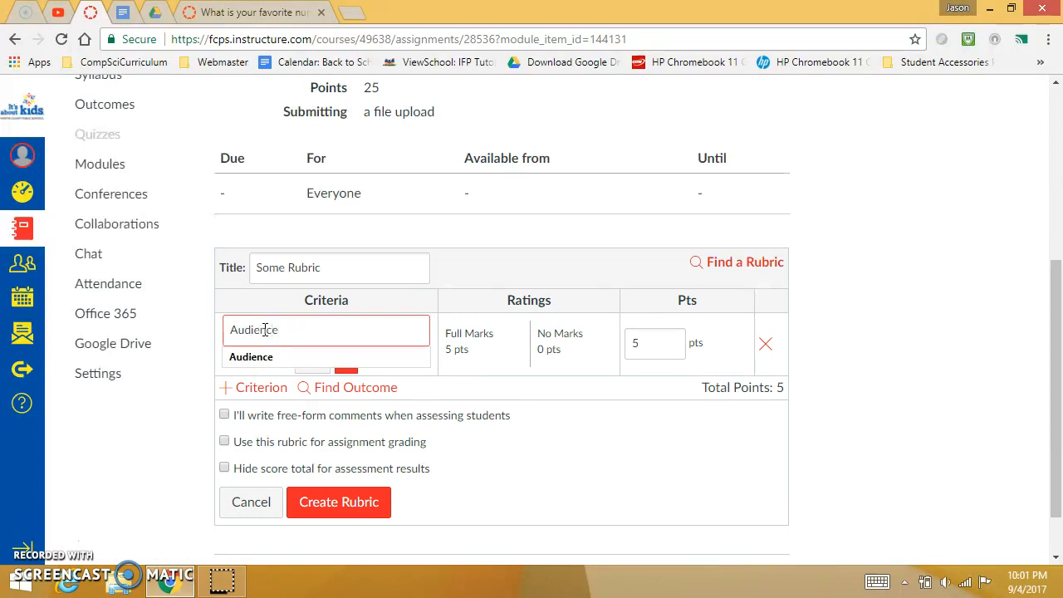
key(Return)
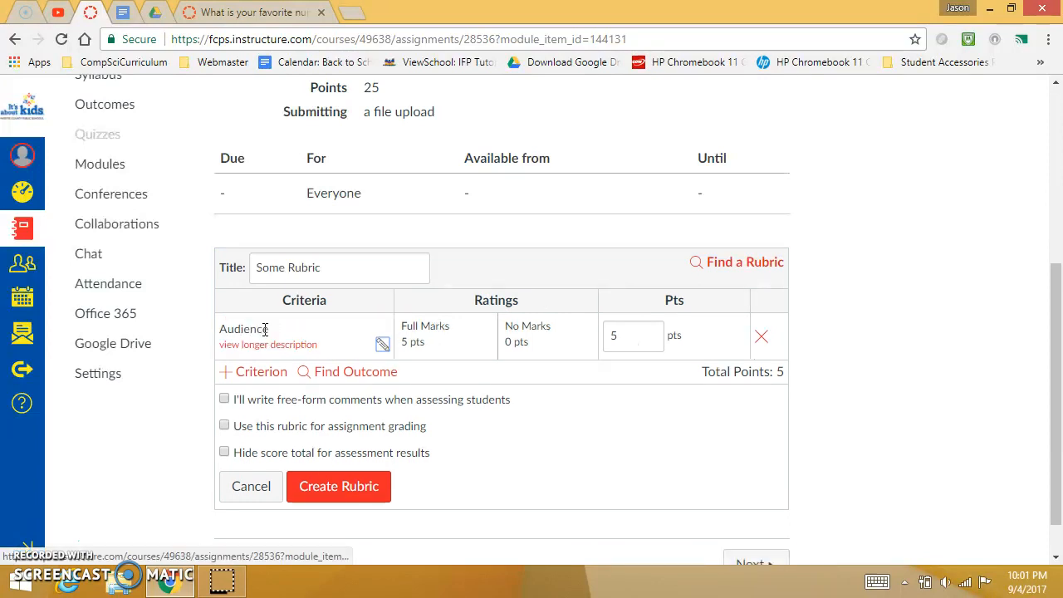
Add two more criteria to the rubric, named Spelling and Punctuation.
click(257, 378)
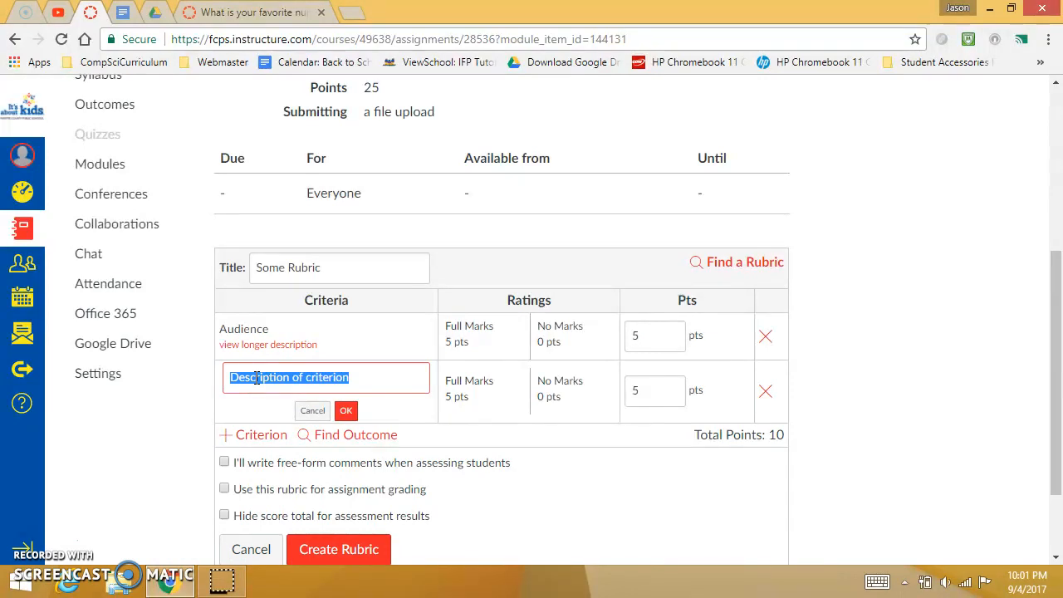
text(Spell)
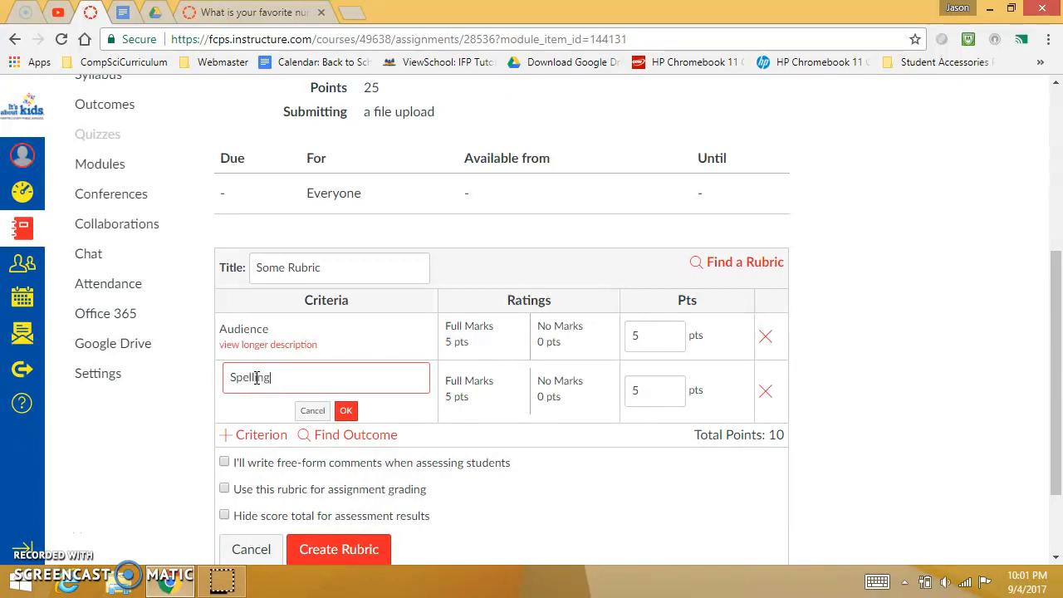
text(ing)
key(Return)
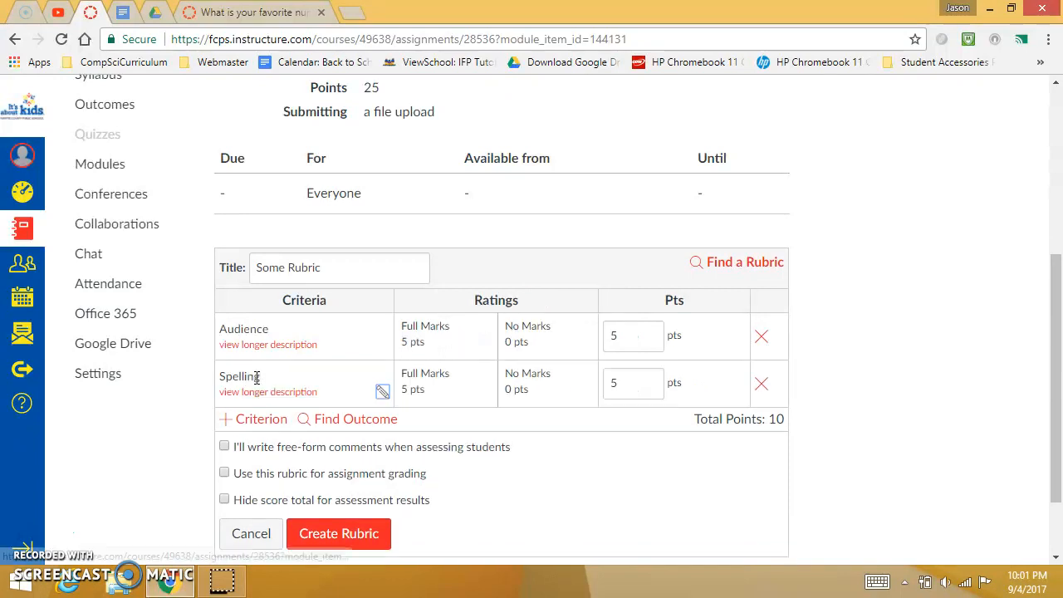
click(244, 423)
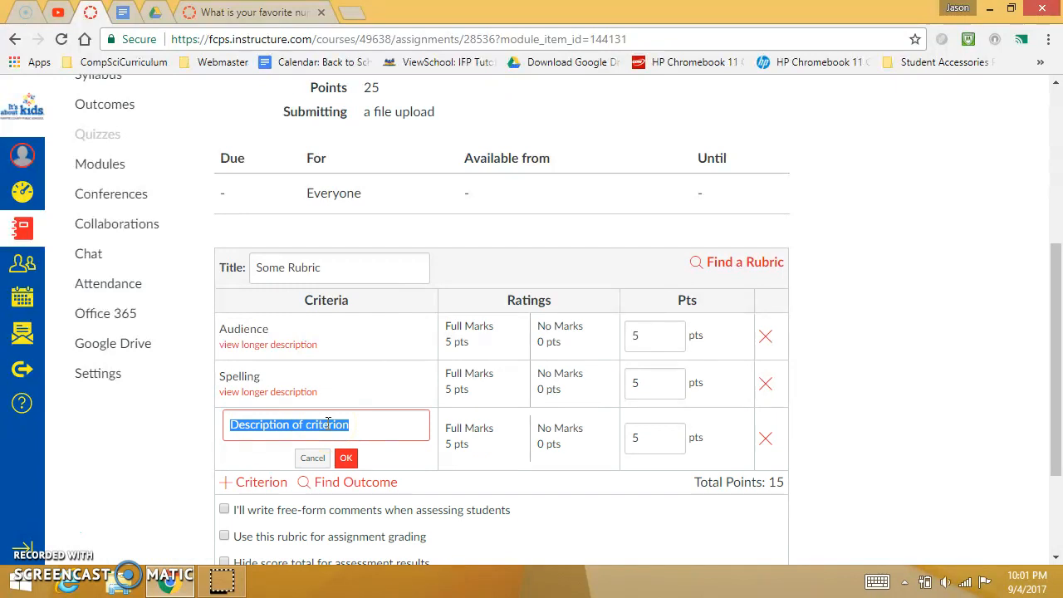
text(Punctuation)
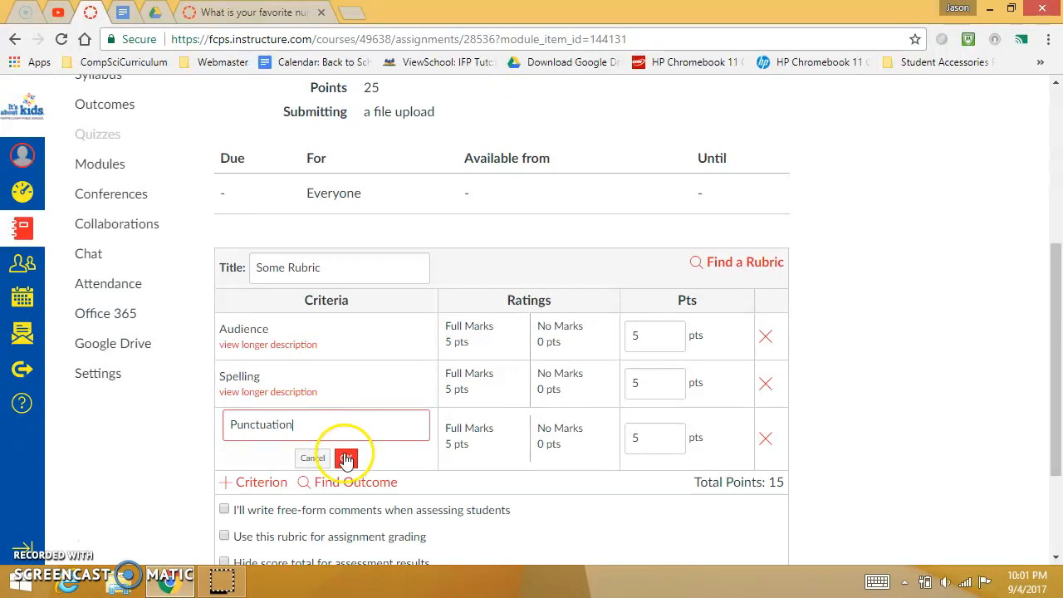
click(346, 458)
Add a fourth criterion named Logic to the rubric.
scroll(277, 389, down, 1)
click(261, 383)
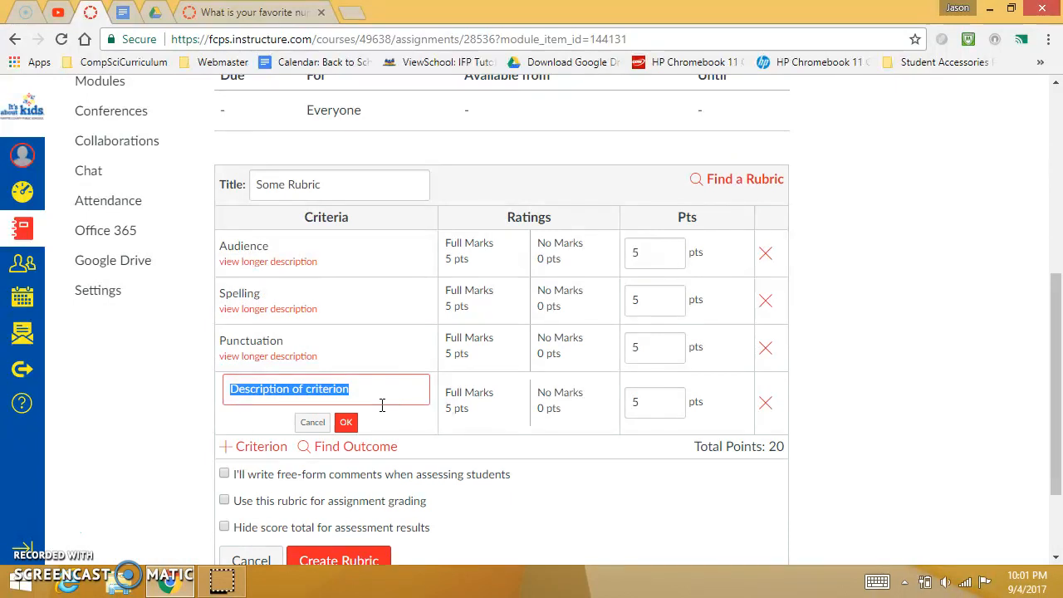
text(4)
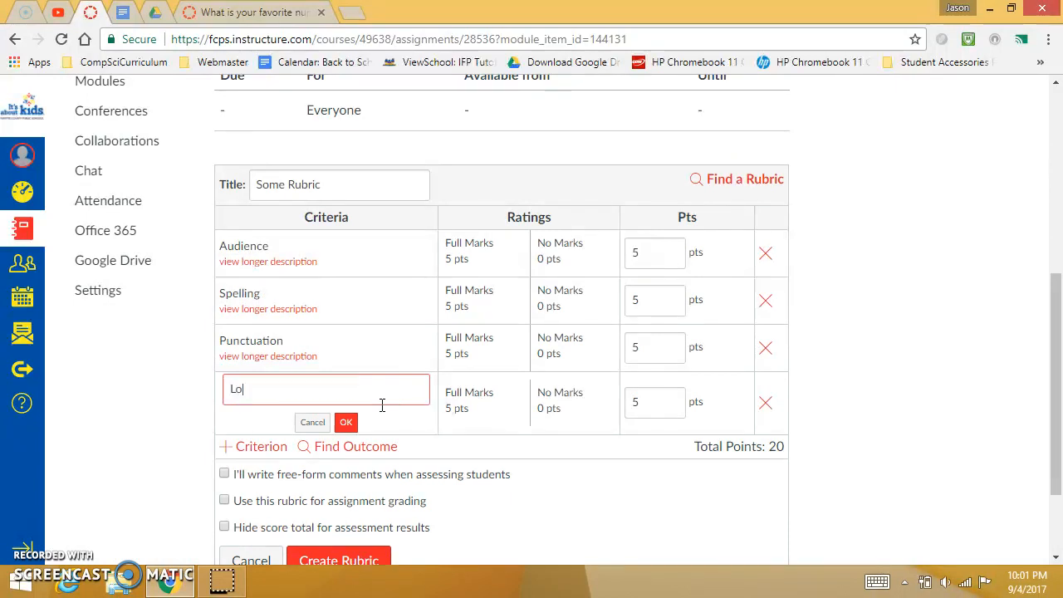
text(ogic)
key(Return)
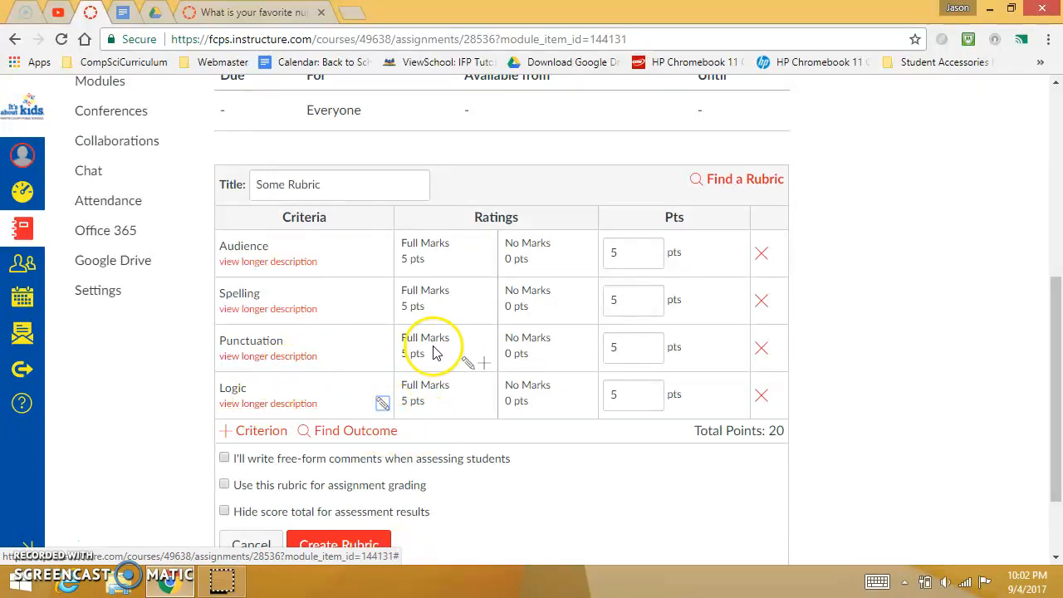
Compare the assignment's point value with the rubric's total and the points set for the Audience and Logic criteria.
scroll(428, 347, up, 1)
scroll(374, 340, down, 2)
scroll(385, 357, up, 1)
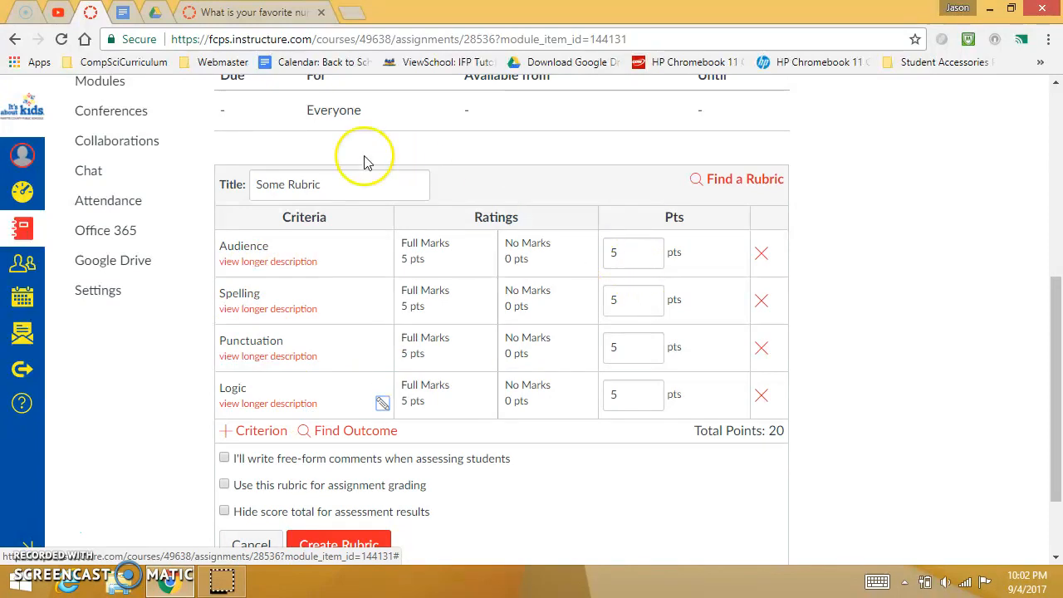
scroll(391, 161, up, 2)
drag(363, 172, 392, 177)
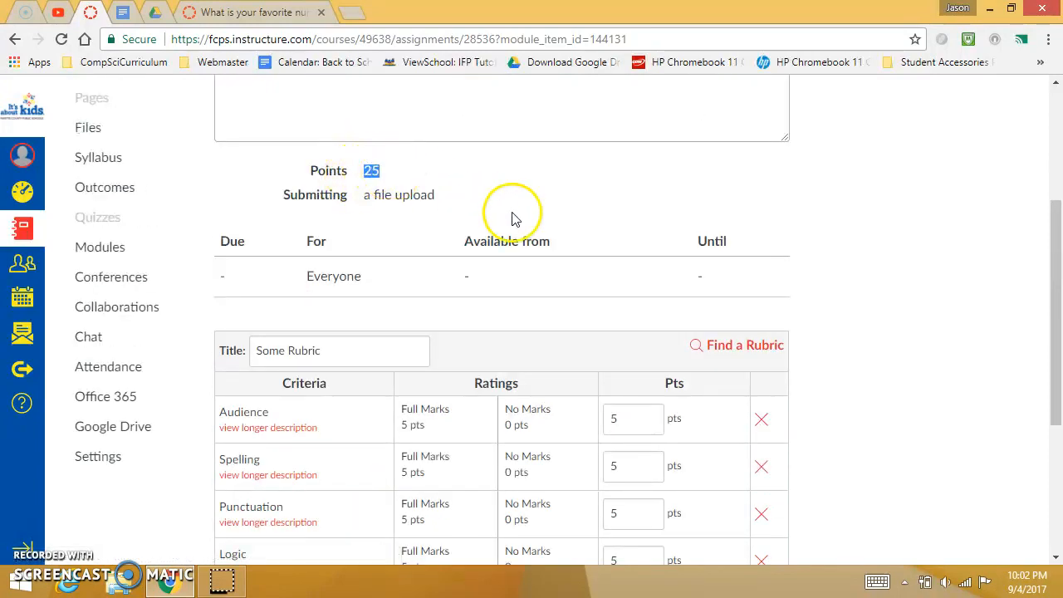
scroll(512, 219, down, 2)
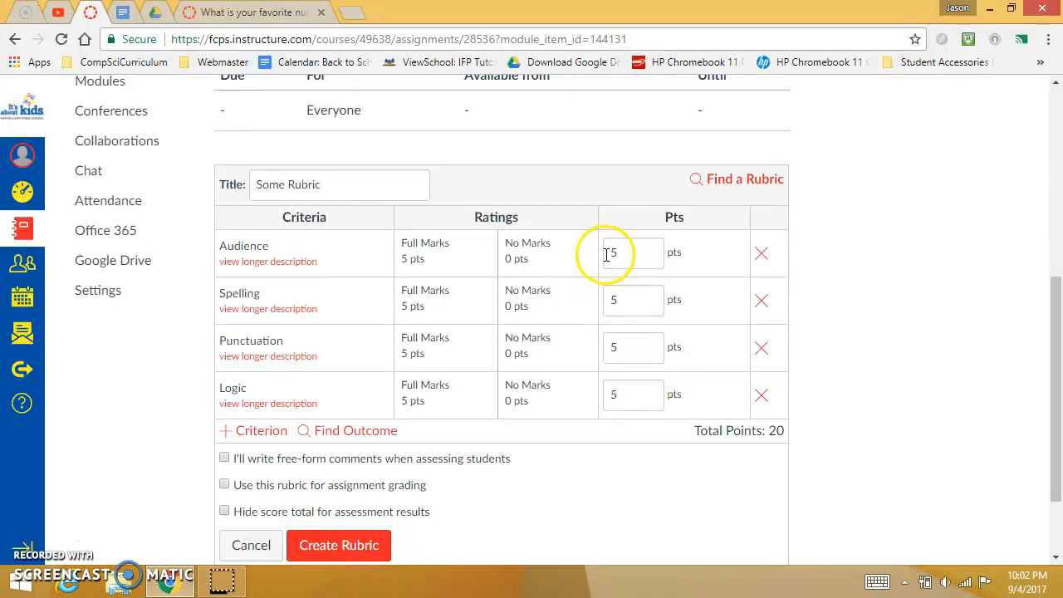
double_click(611, 253)
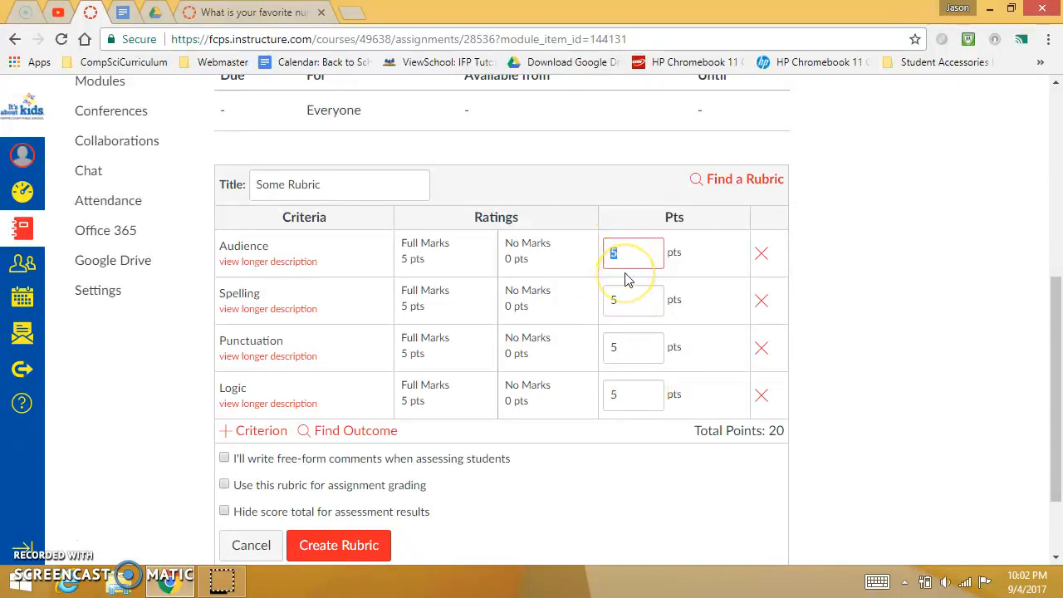
double_click(613, 395)
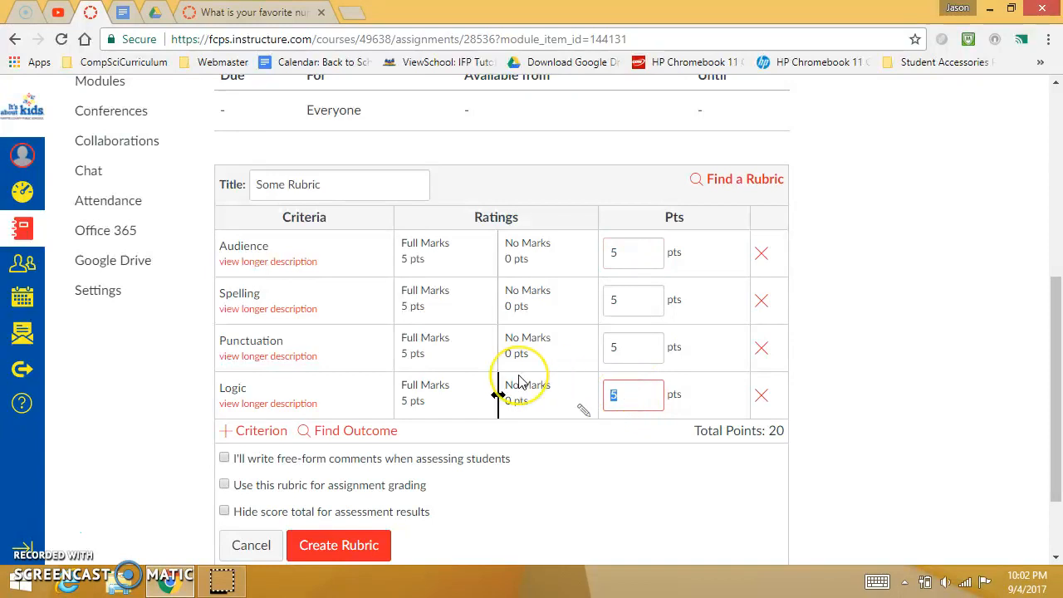
Set the Logic criterion to 10 points and rename Audience's full-marks rating "Never loses audience awareness".
click(865, 386)
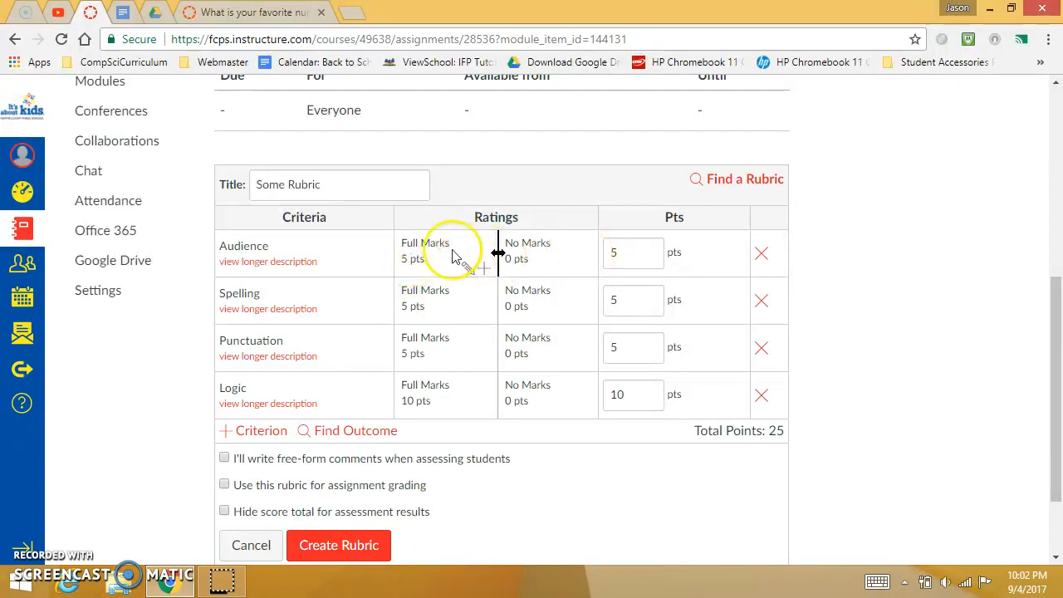
click(427, 247)
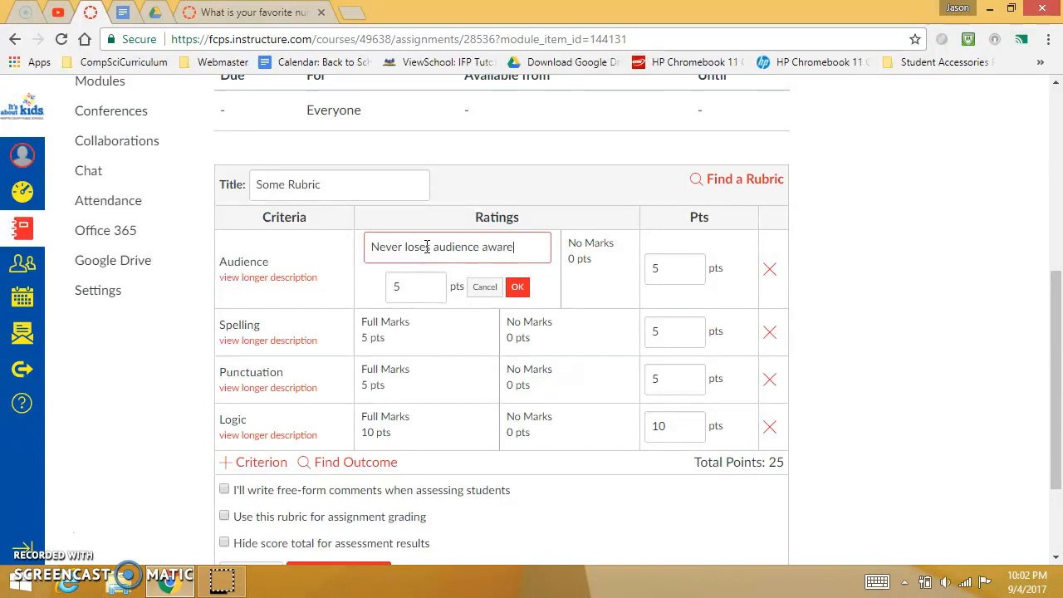
text(s)
key(Return)
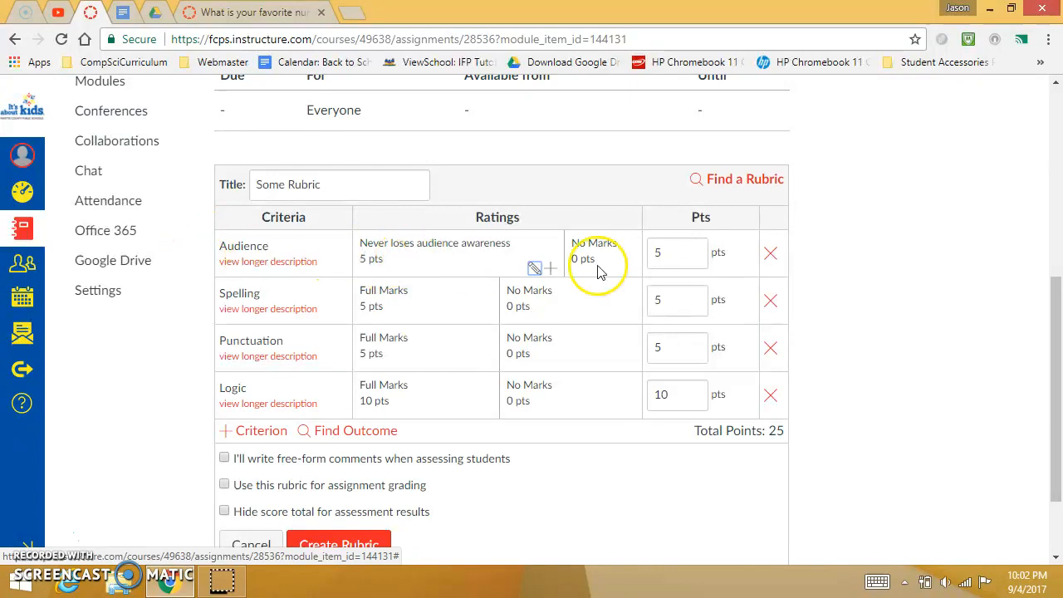
Rename Audience's zero-point rating "Has no idea there is an audience" and add two intermediate ratings worth 3 and 2 points.
click(617, 240)
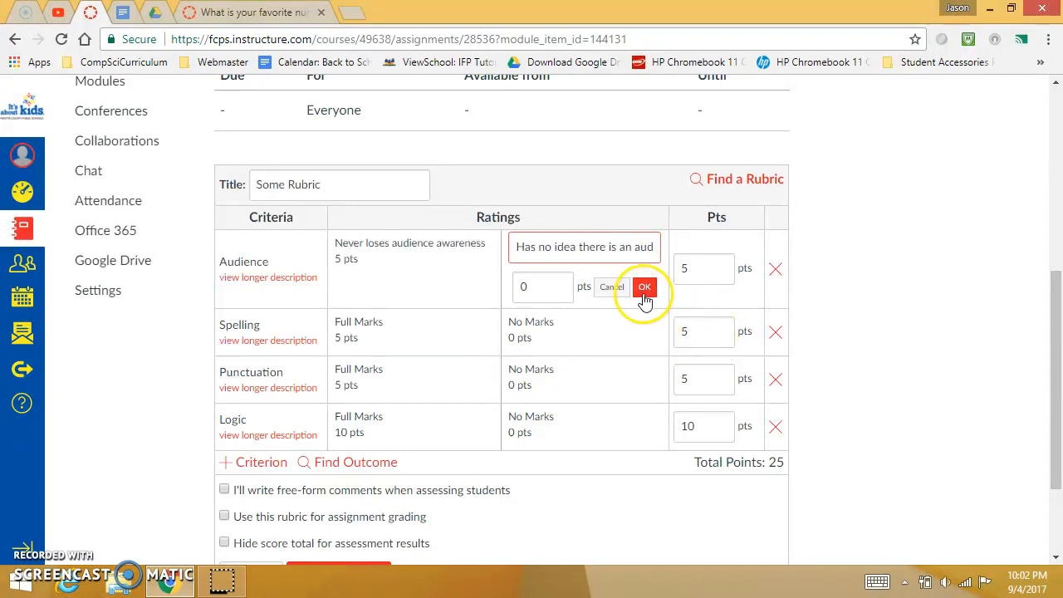
click(644, 287)
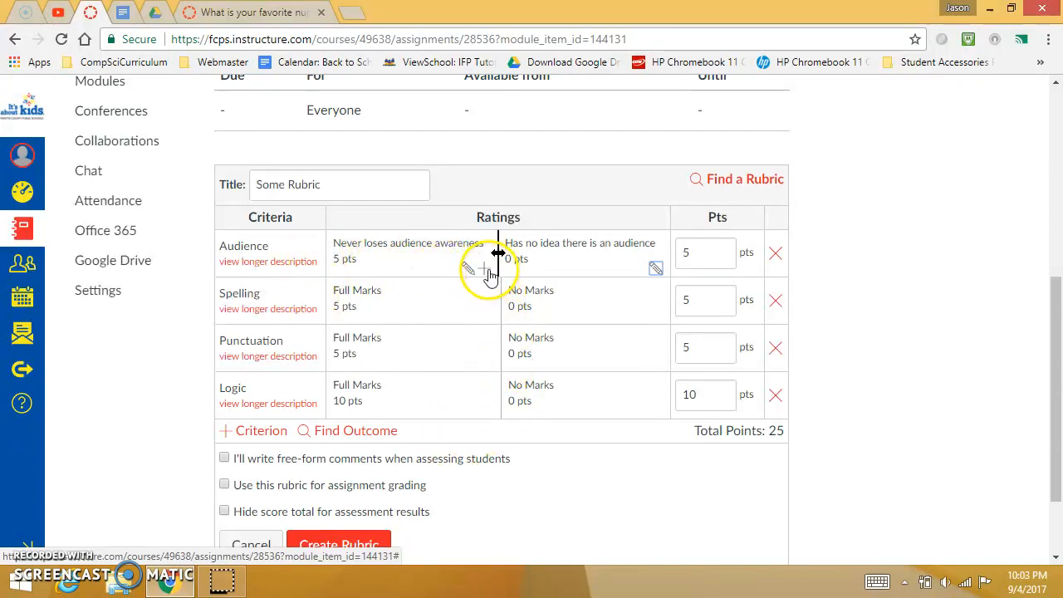
click(489, 274)
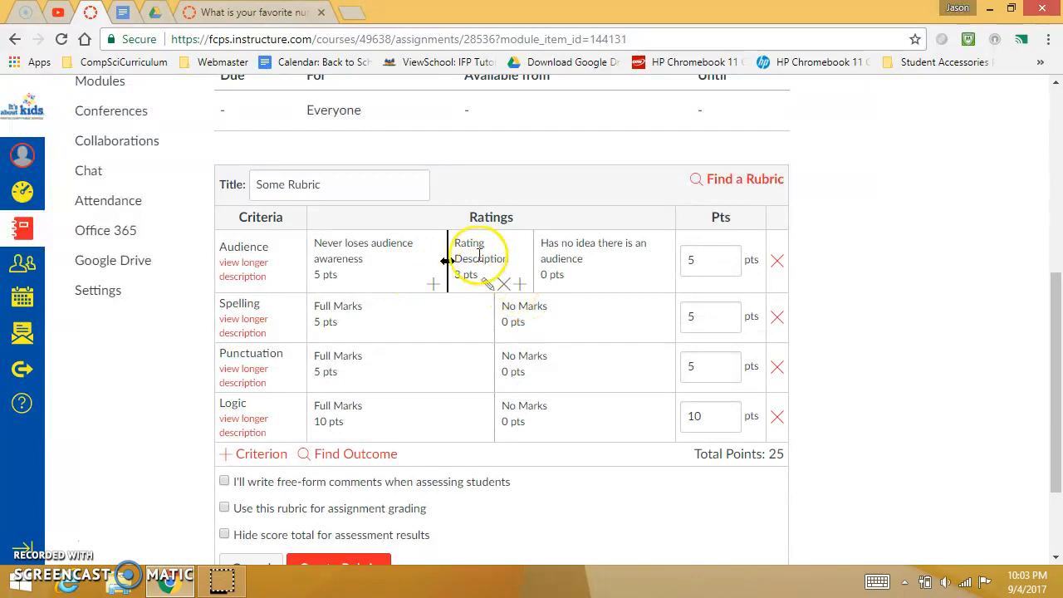
click(523, 284)
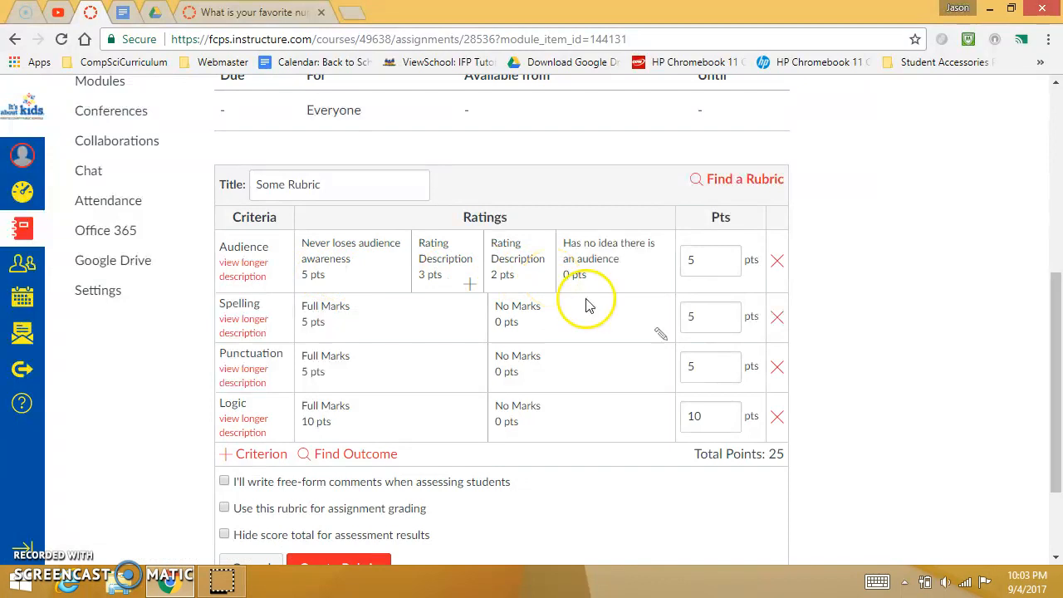
Add an intermediate rating to each other criterion: 3 points for Spelling, 3 for Punctuation and 5 for Logic.
click(471, 337)
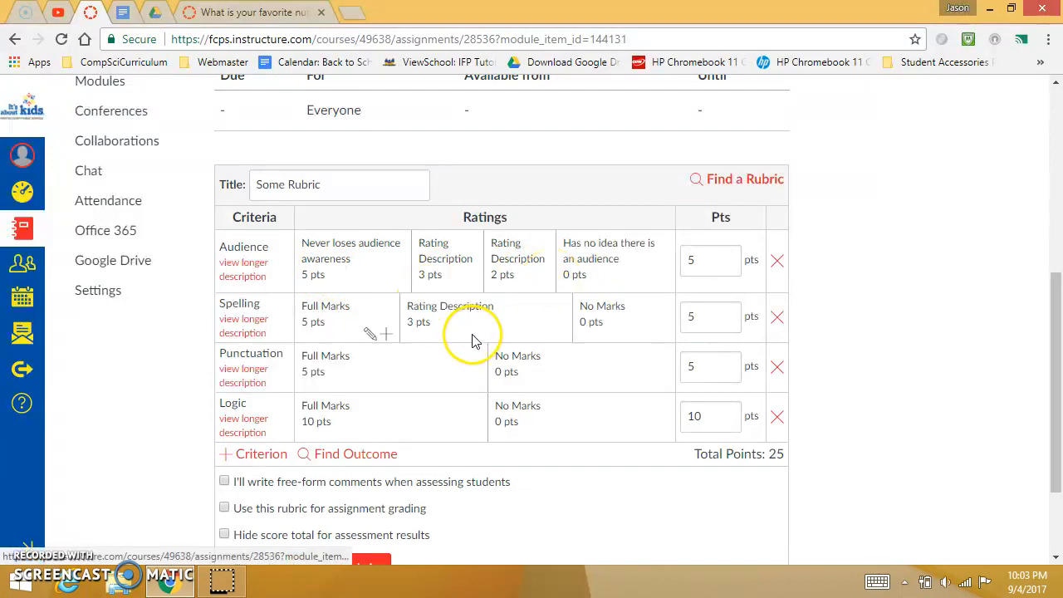
click(470, 384)
click(477, 432)
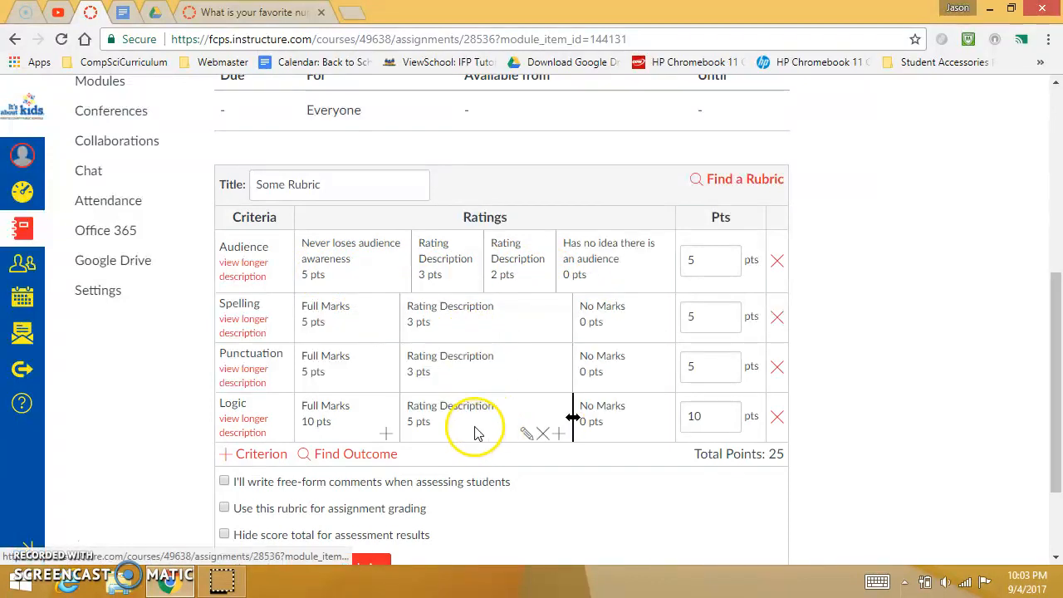
click(441, 308)
click(914, 343)
scroll(913, 344, down, 2)
click(545, 191)
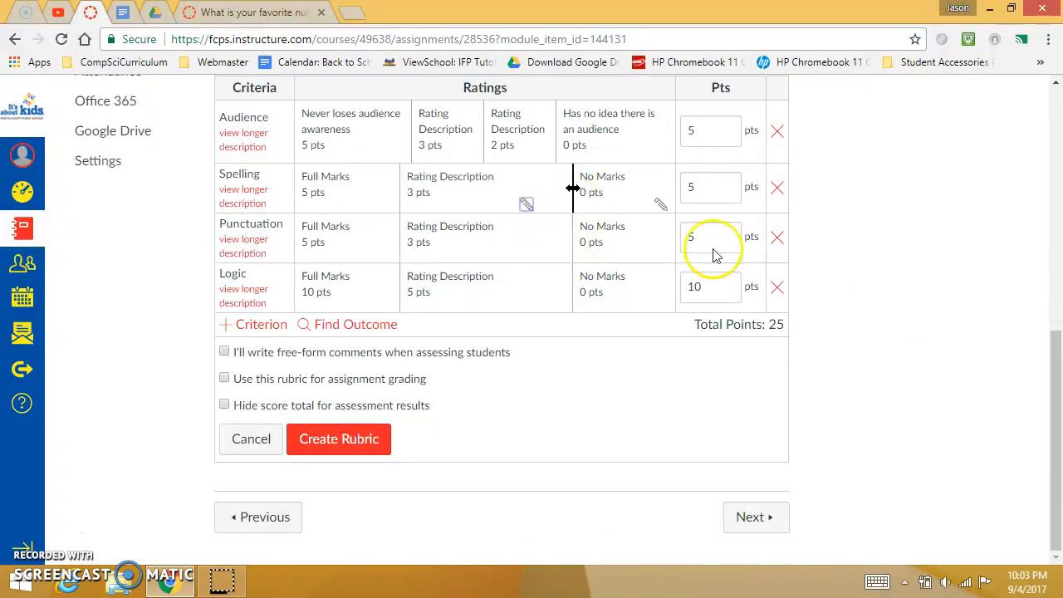
scroll(451, 296, up, 3)
scroll(550, 506, down, 3)
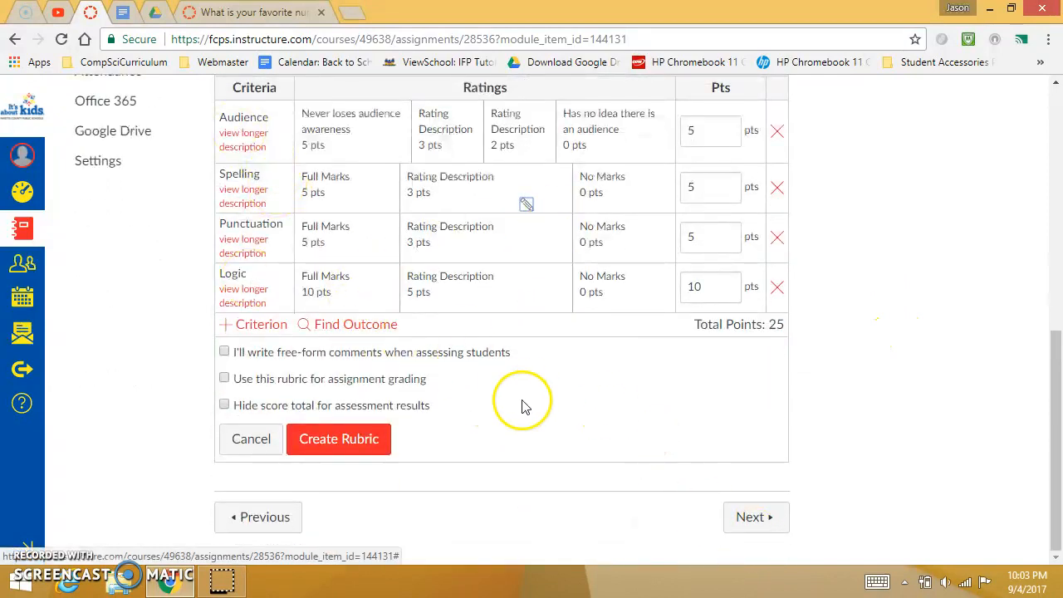
Turn the option to use this rubric for assignment grading on and back off.
click(225, 380)
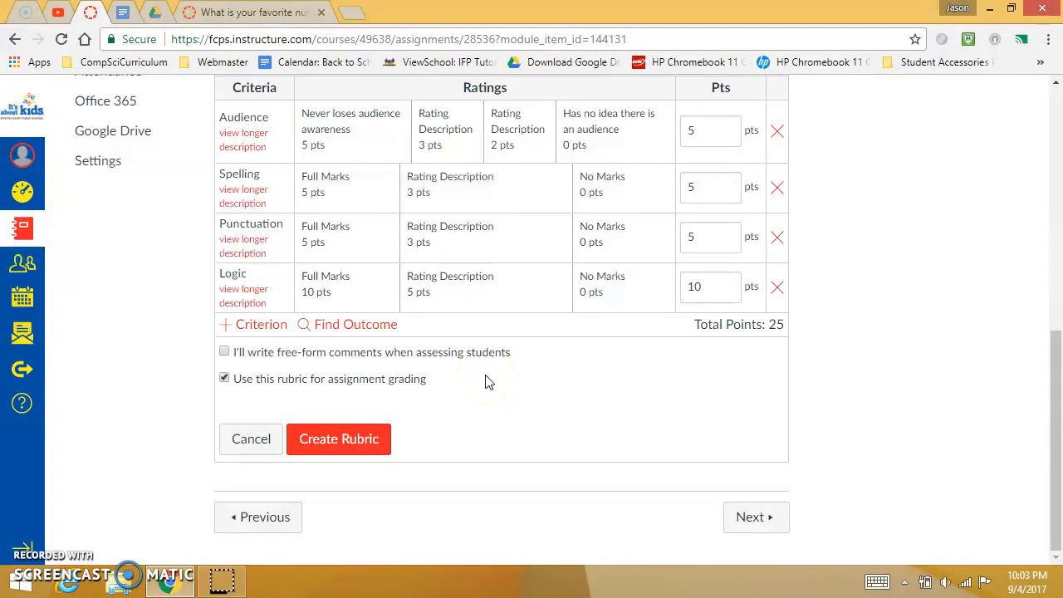
click(221, 378)
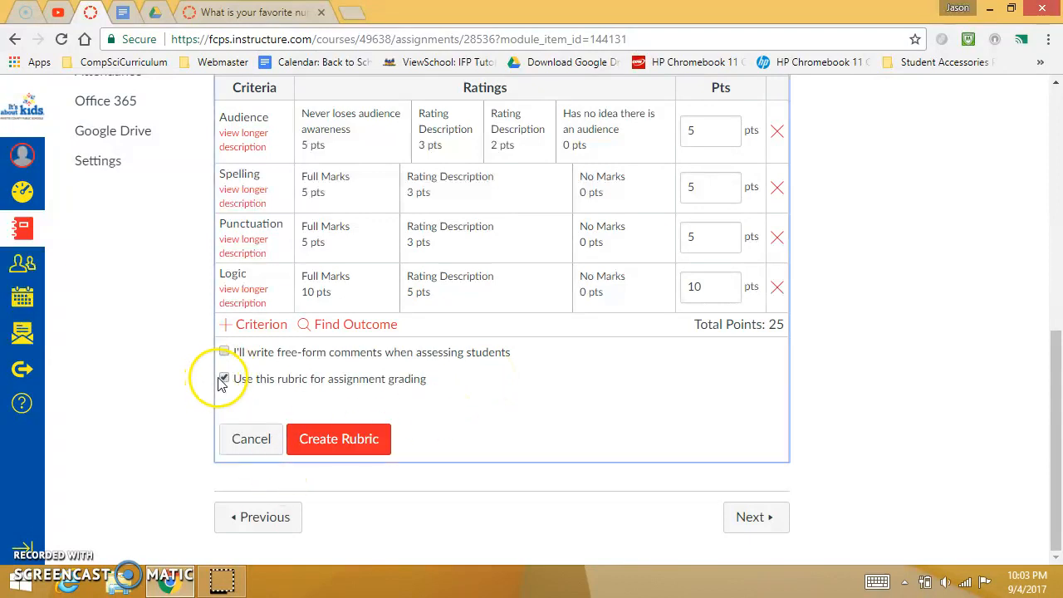
click(226, 379)
click(225, 379)
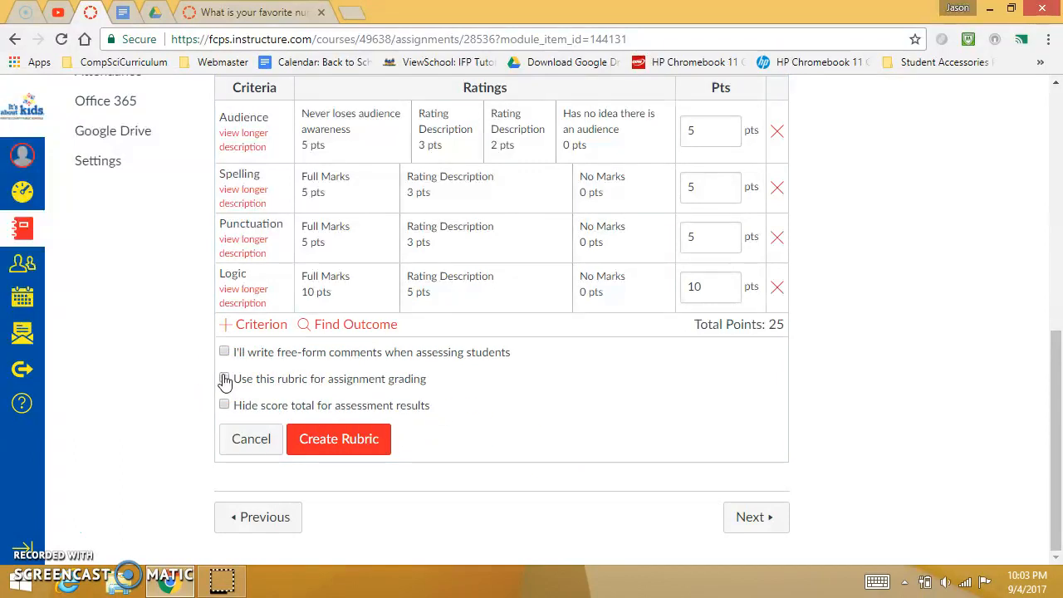
Create the rubric and review it on the Essay#1 assignment page.
click(357, 438)
scroll(636, 477, up, 5)
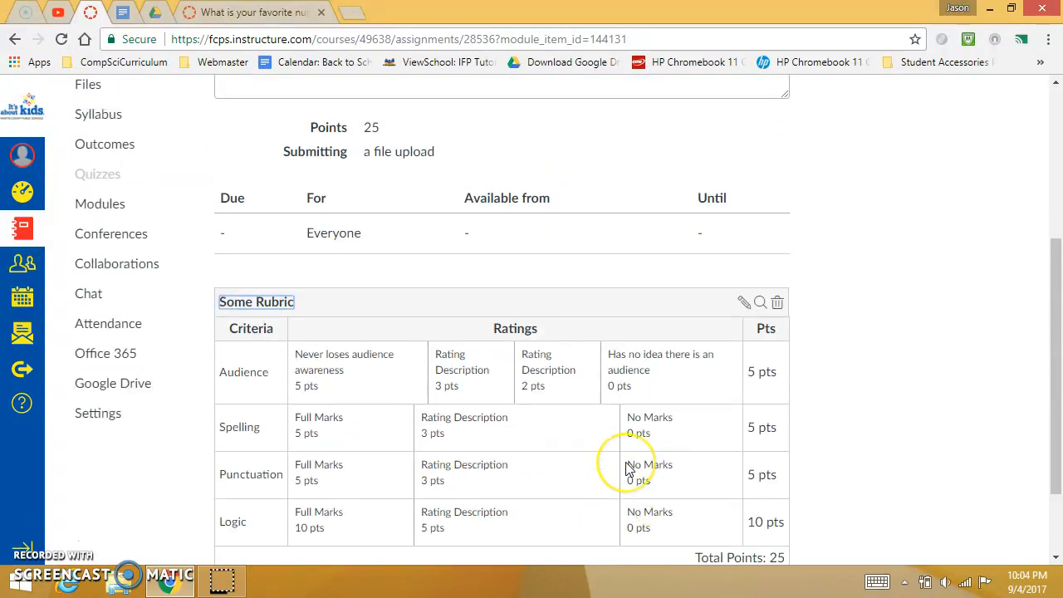
scroll(629, 469, down, 3)
scroll(629, 469, up, 2)
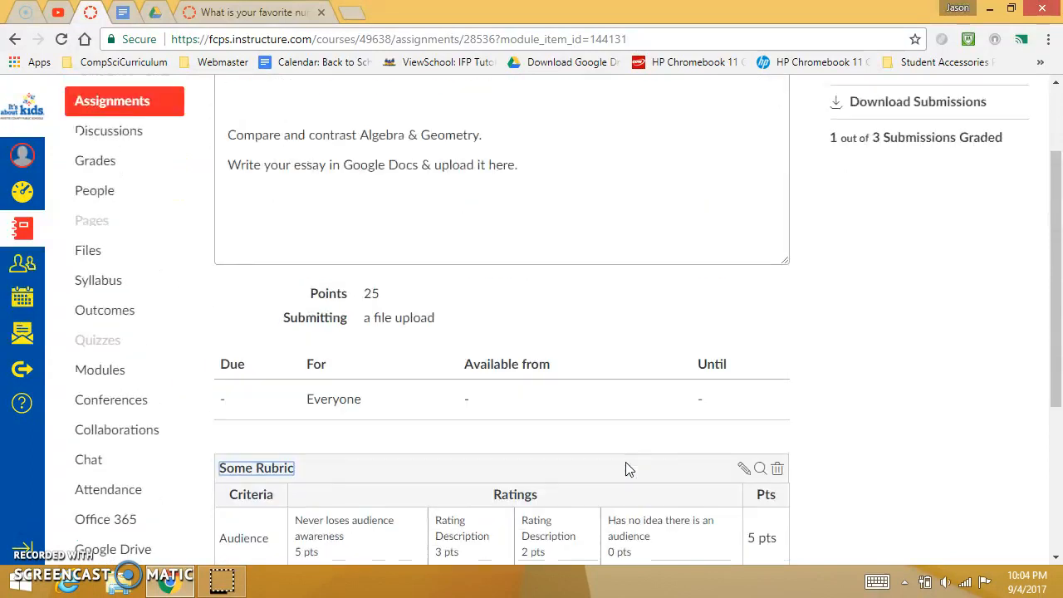
scroll(628, 470, down, 3)
scroll(629, 469, up, 5)
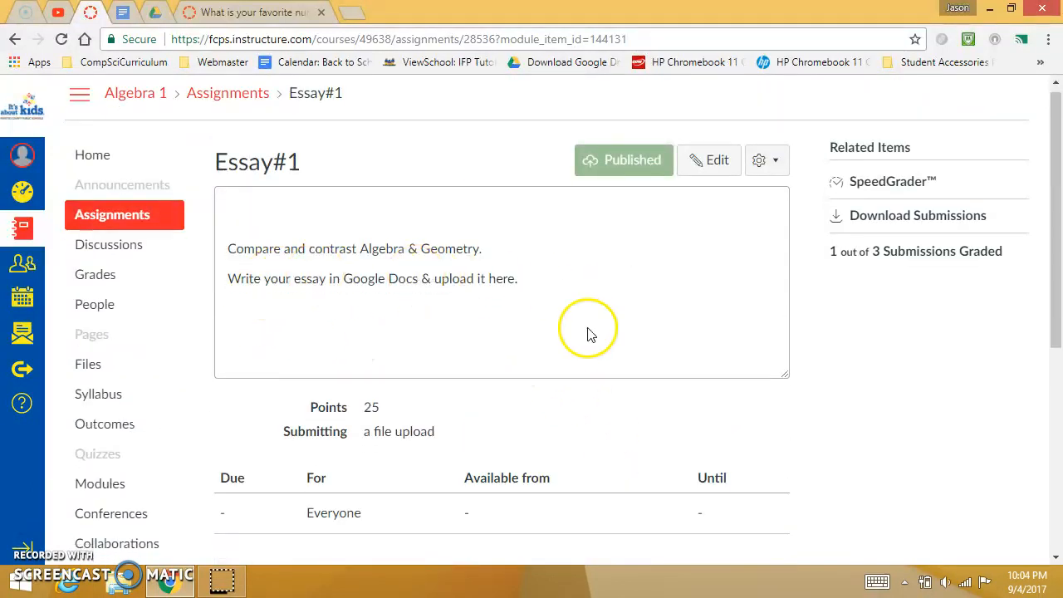
scroll(581, 491, down, 5)
scroll(583, 491, up, 5)
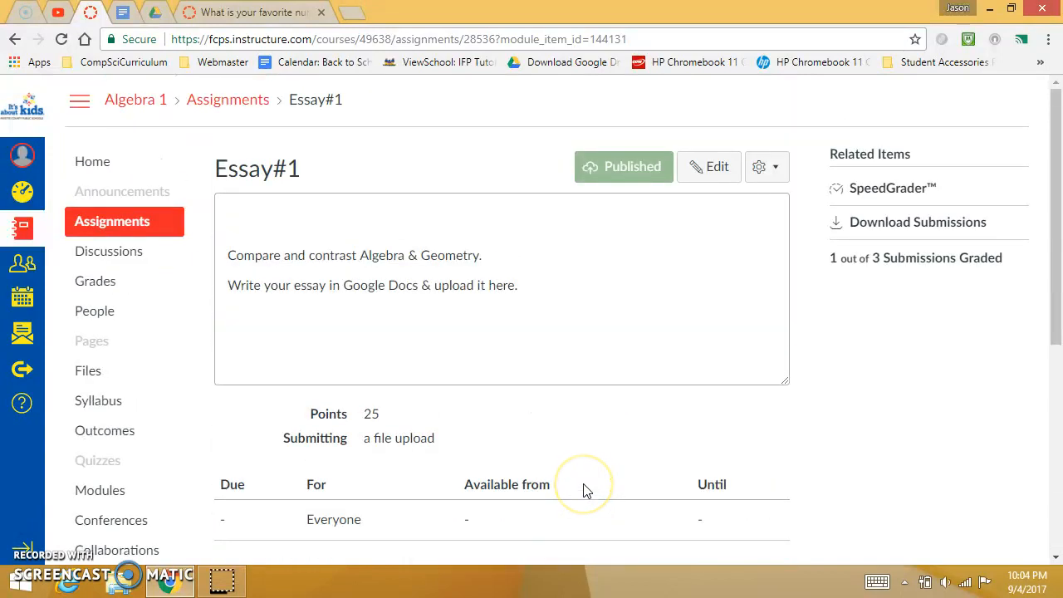
Open Essay#1 in SpeedGrader and select Student 2's submission for grading.
click(914, 190)
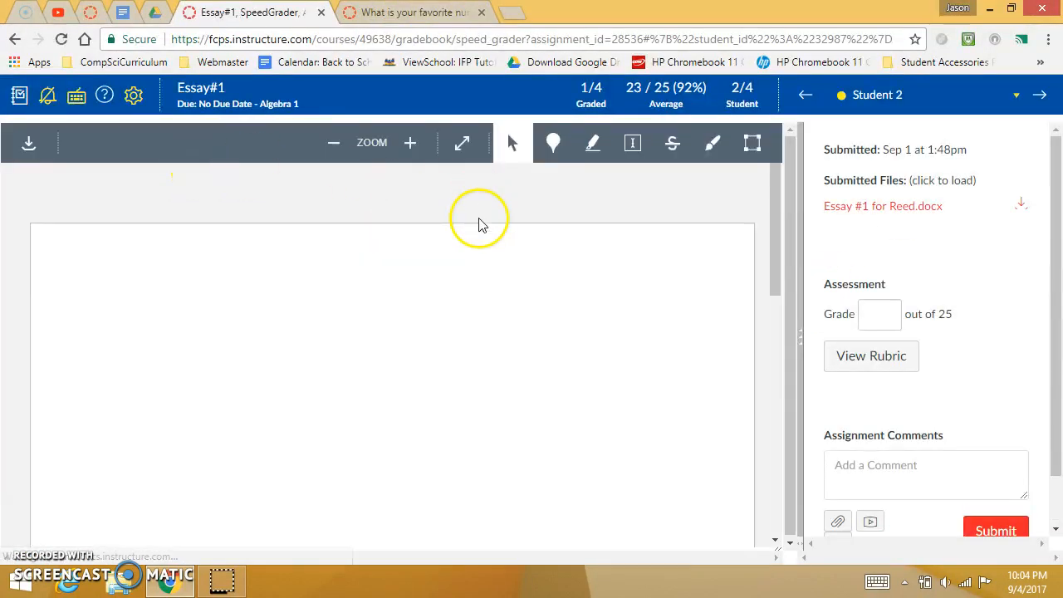
scroll(362, 236, down, 2)
scroll(388, 247, up, 2)
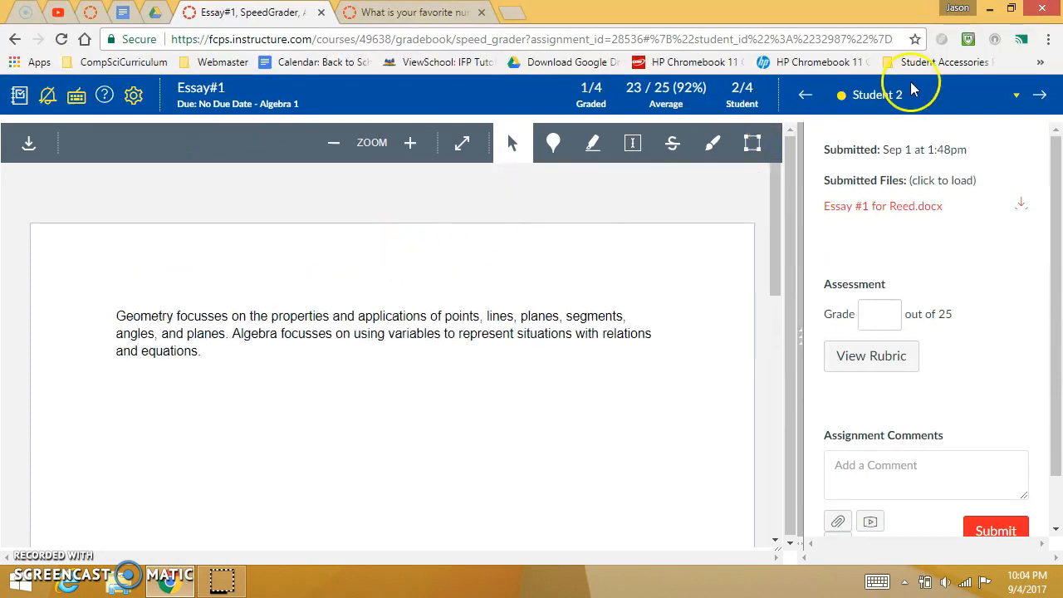
click(1009, 94)
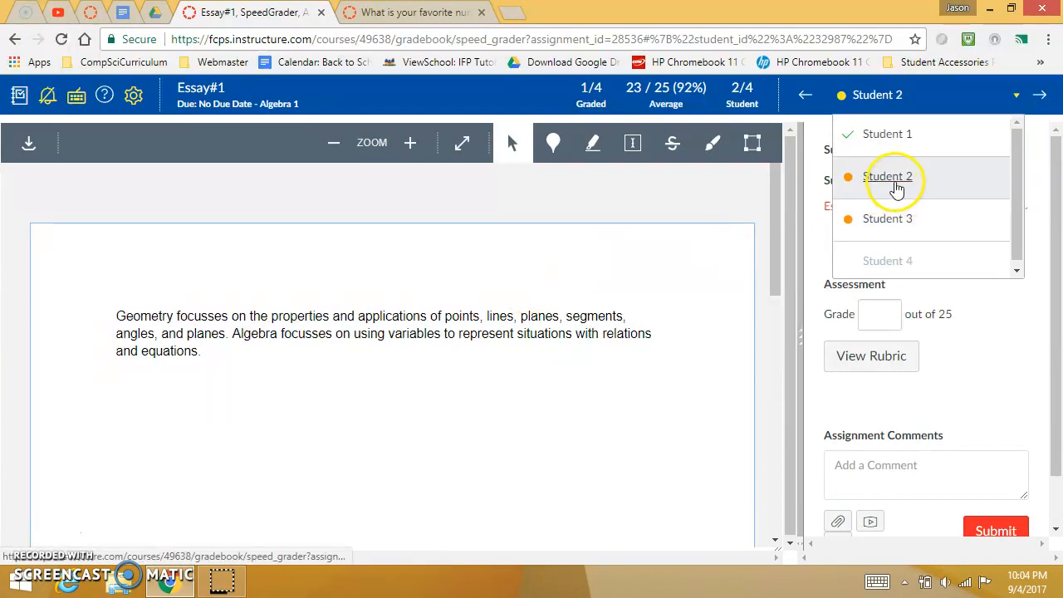
click(868, 178)
scroll(477, 298, down, 2)
scroll(597, 304, up, 1)
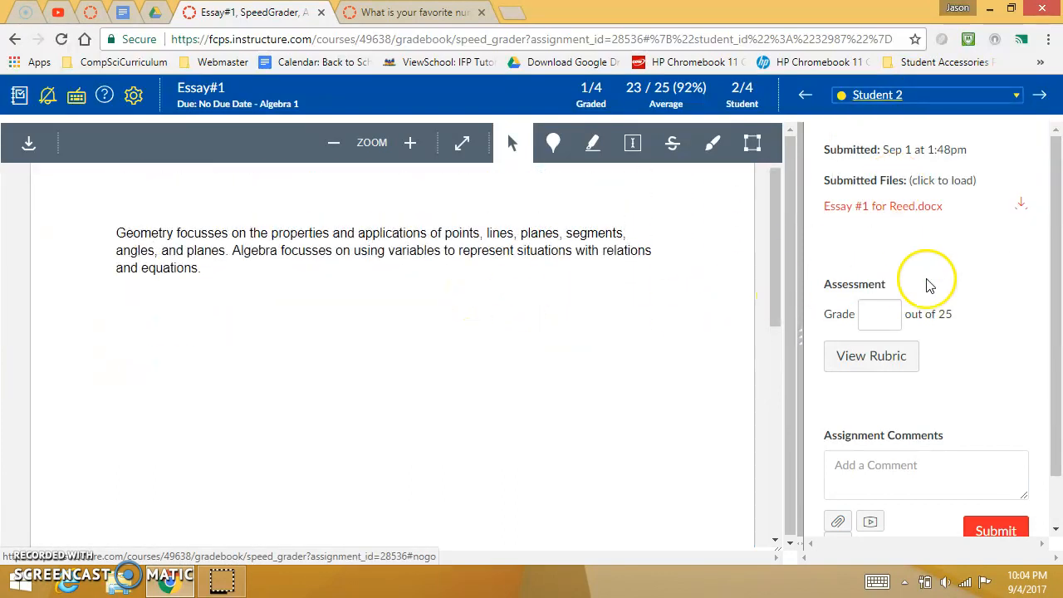
scroll(1026, 297, down, 1)
scroll(913, 300, up, 1)
Show the rubric for Student 2 and widen the grading pane until all ratings and point fields fit.
click(869, 359)
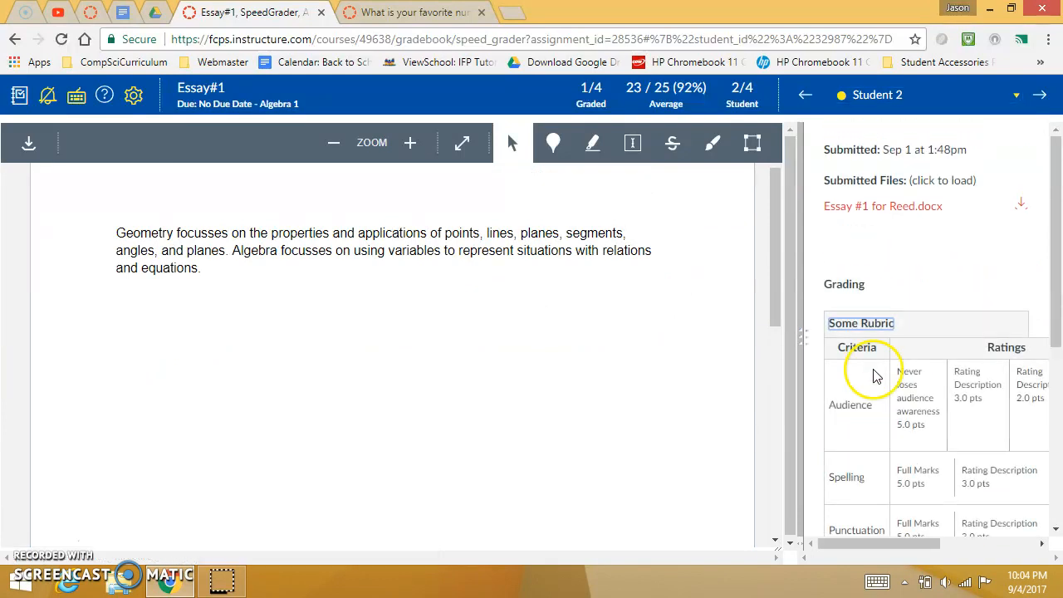
scroll(896, 316, down, 4)
scroll(913, 290, up, 5)
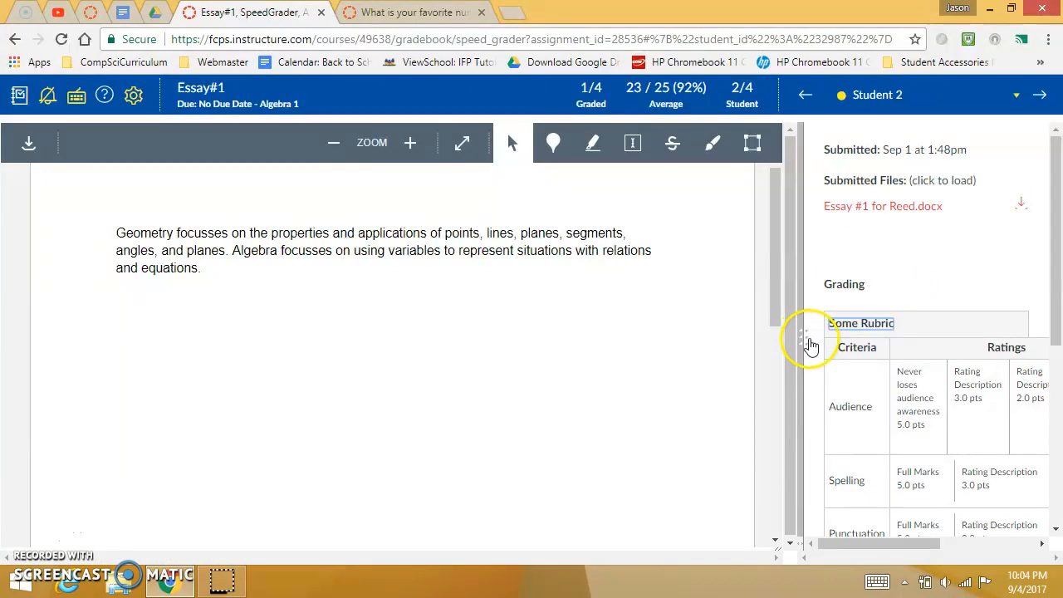
drag(799, 342, 527, 346)
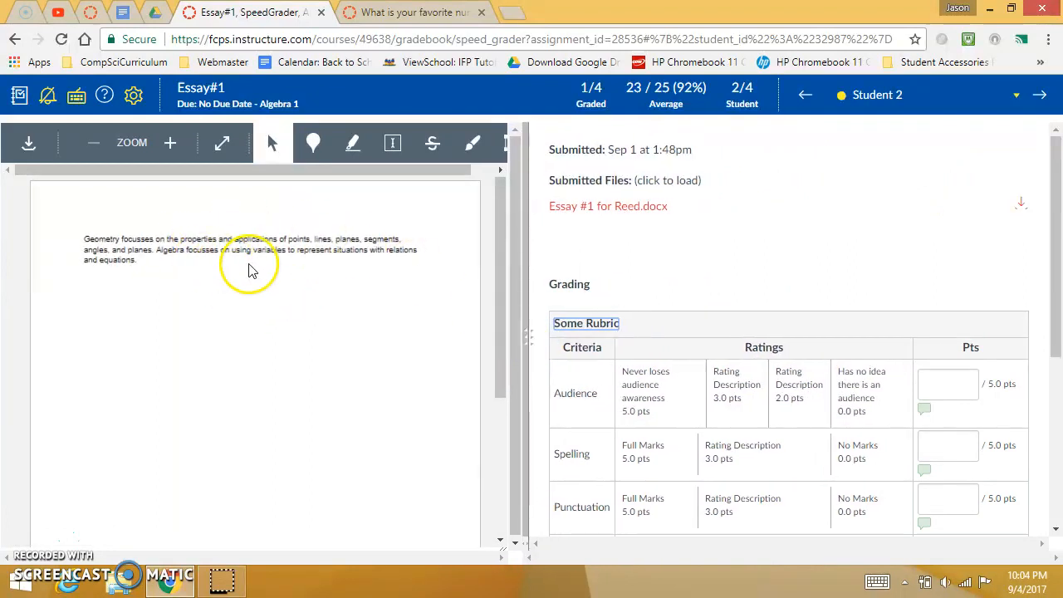
Try scores of 5 and 3 for the Audience criterion and clear the entry.
scroll(689, 332, down, 3)
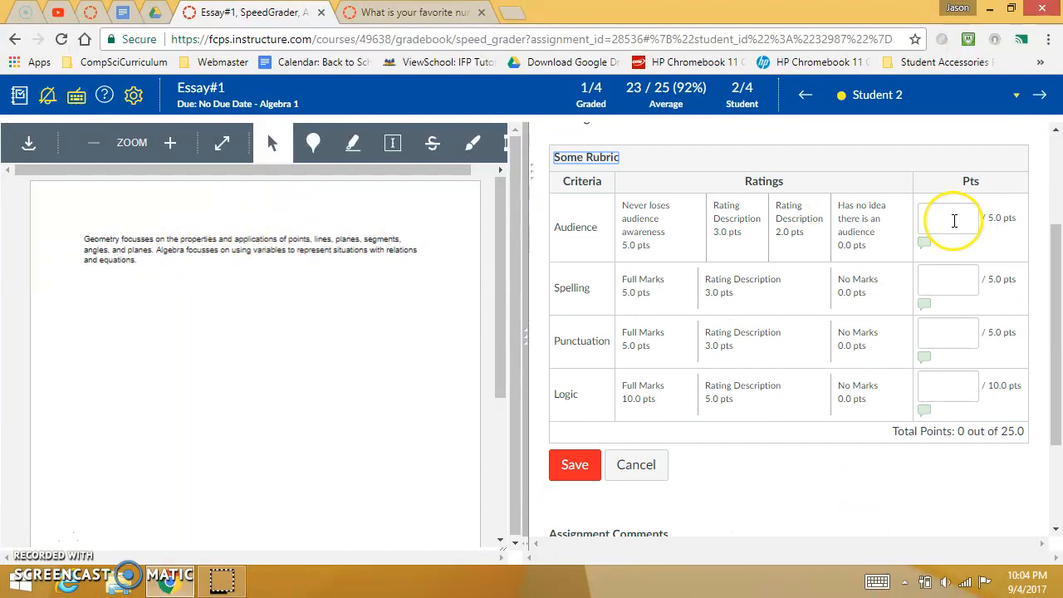
text(5)
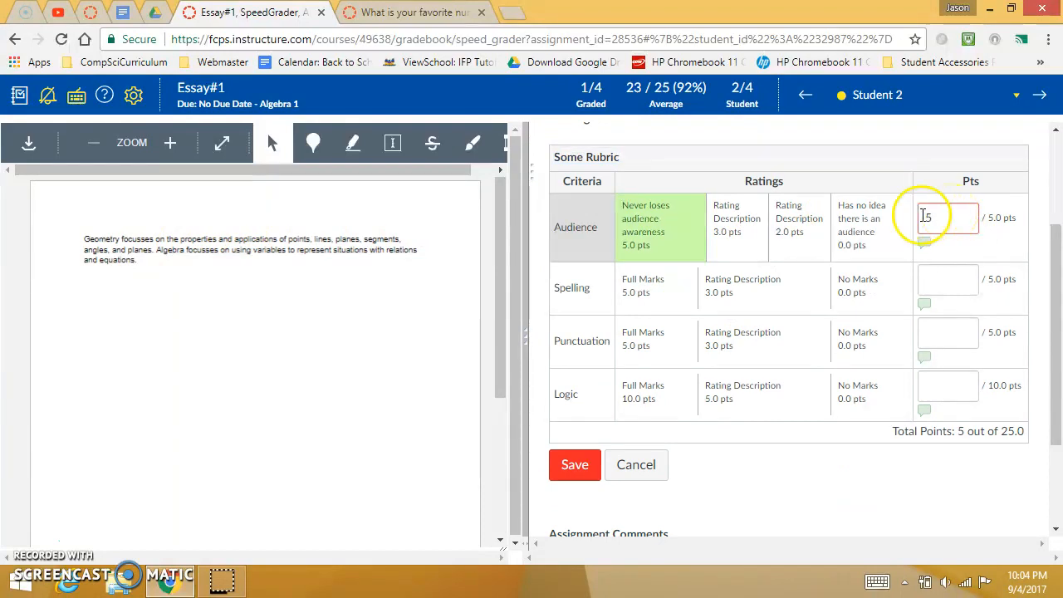
text(3)
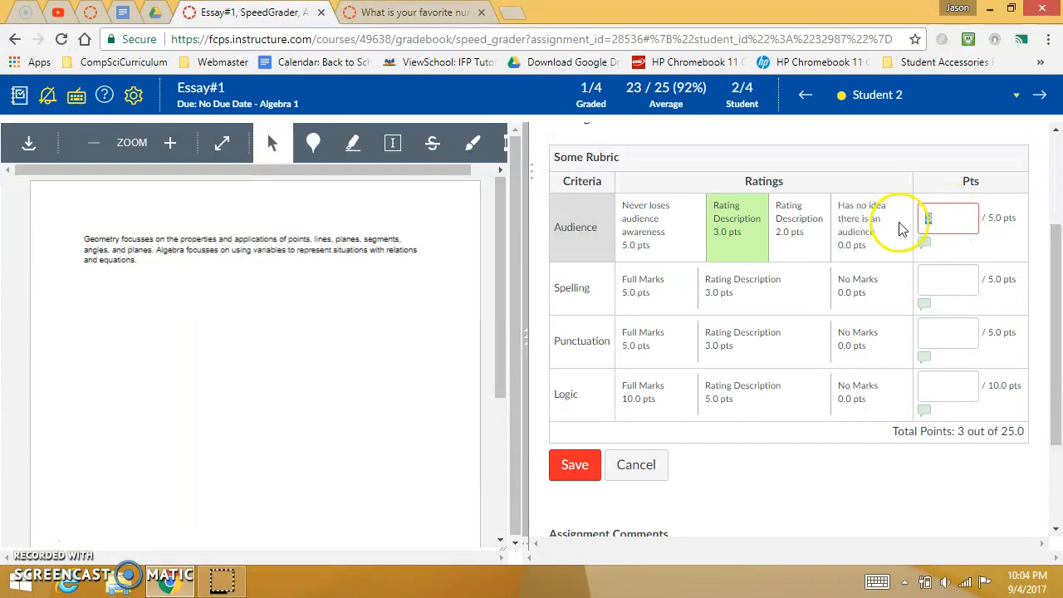
key(BackSpace)
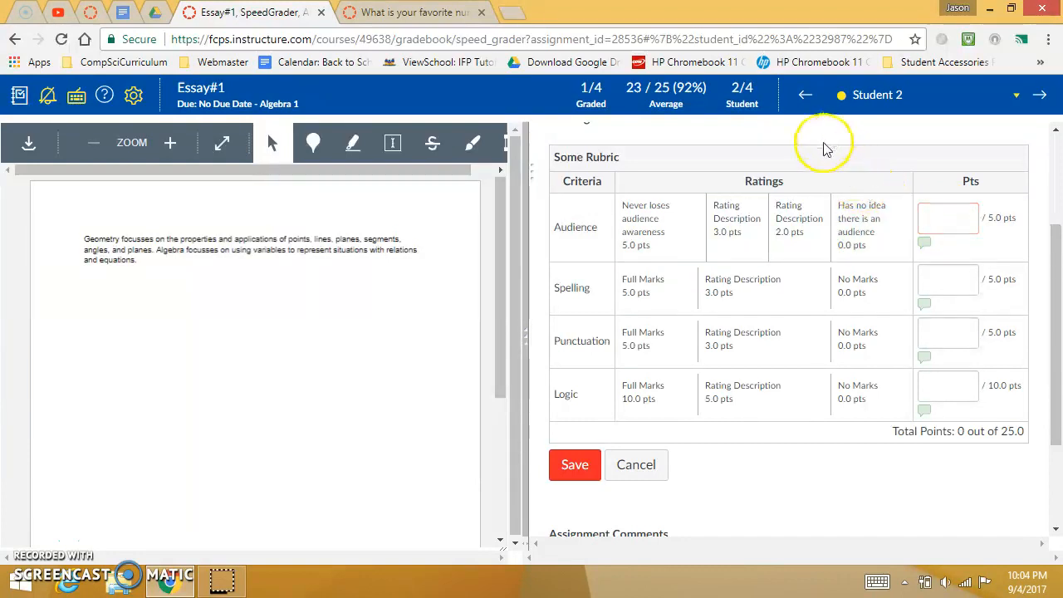
Rate Student 2's essay on the rubric: Audience 3, Spelling 5, Punctuation 3 and Logic 10 points.
scroll(721, 243, down, 1)
scroll(721, 242, up, 2)
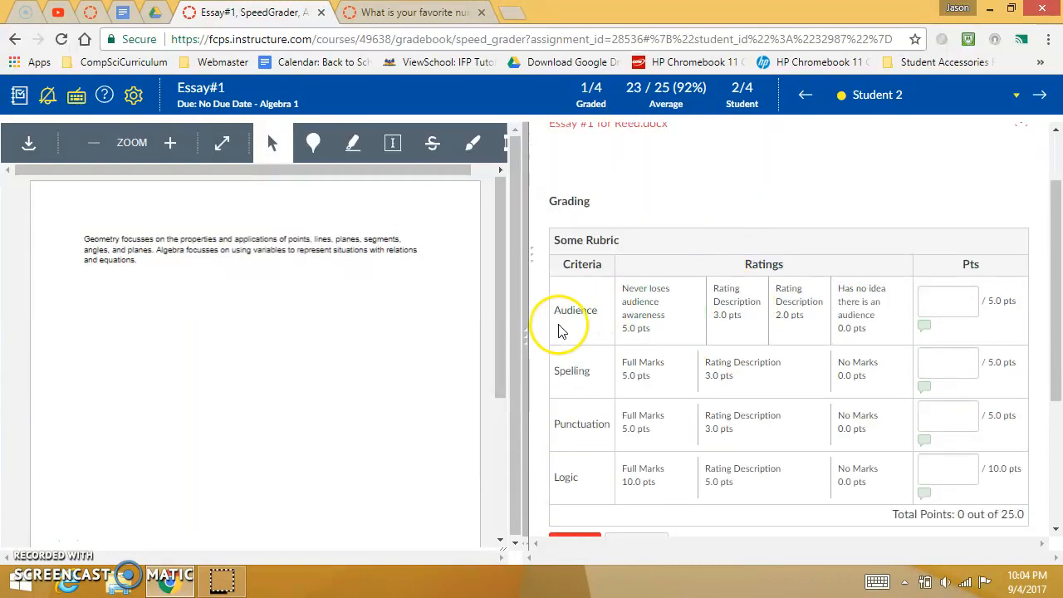
click(743, 318)
click(662, 372)
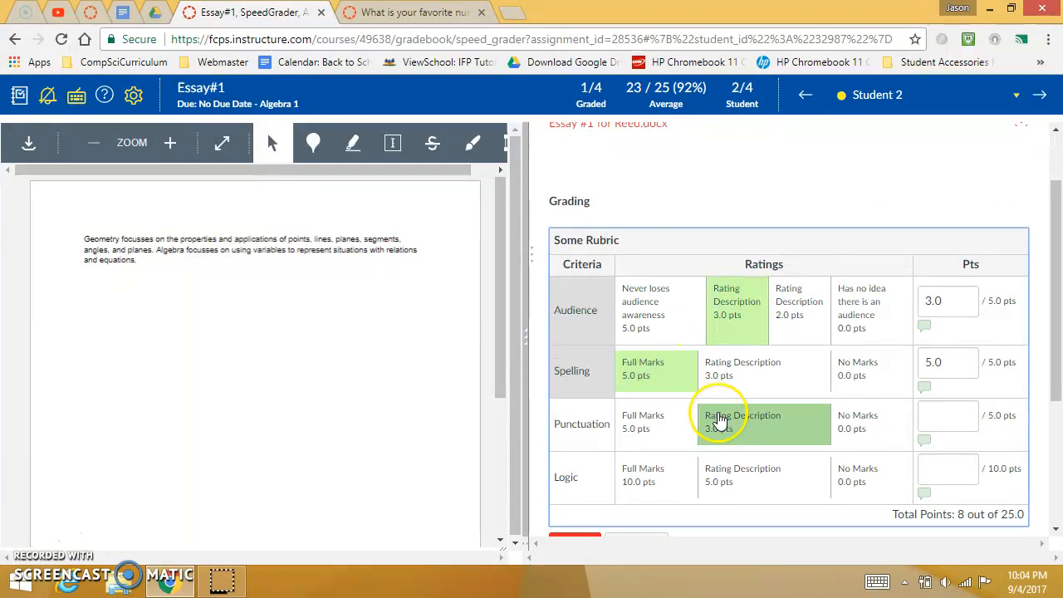
click(726, 422)
click(683, 473)
scroll(807, 423, down, 2)
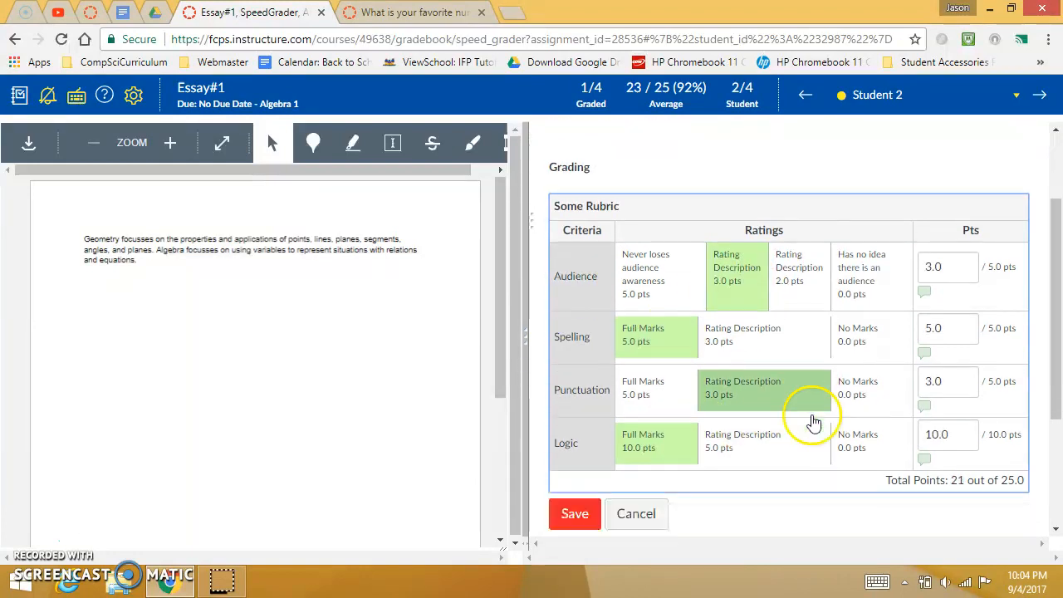
Check the rubric's total points and save Student 2's rubric assessment.
scroll(814, 421, up, 1)
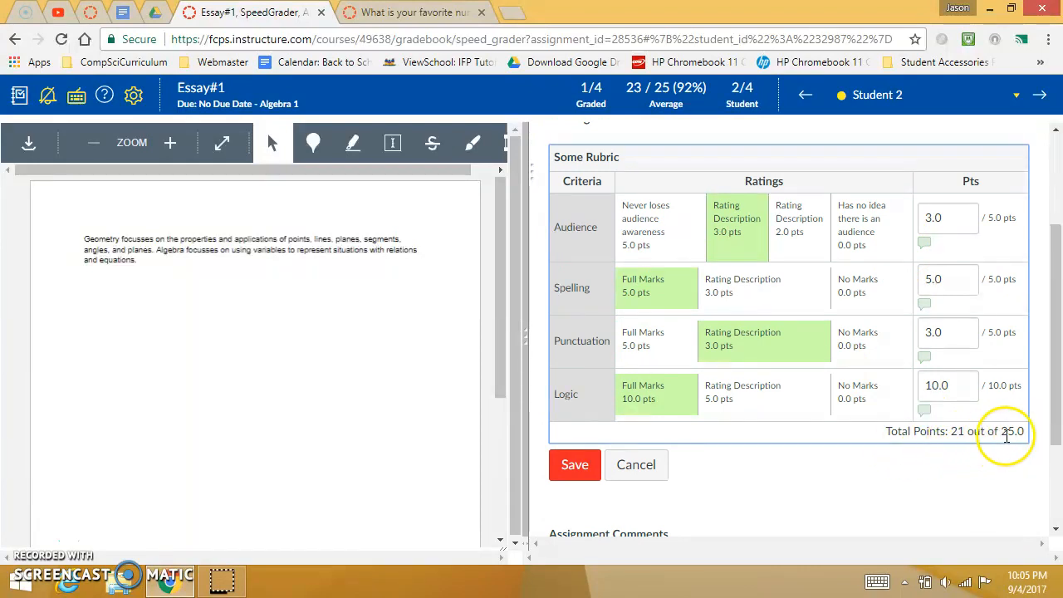
scroll(1005, 436, up, 1)
scroll(723, 498, down, 2)
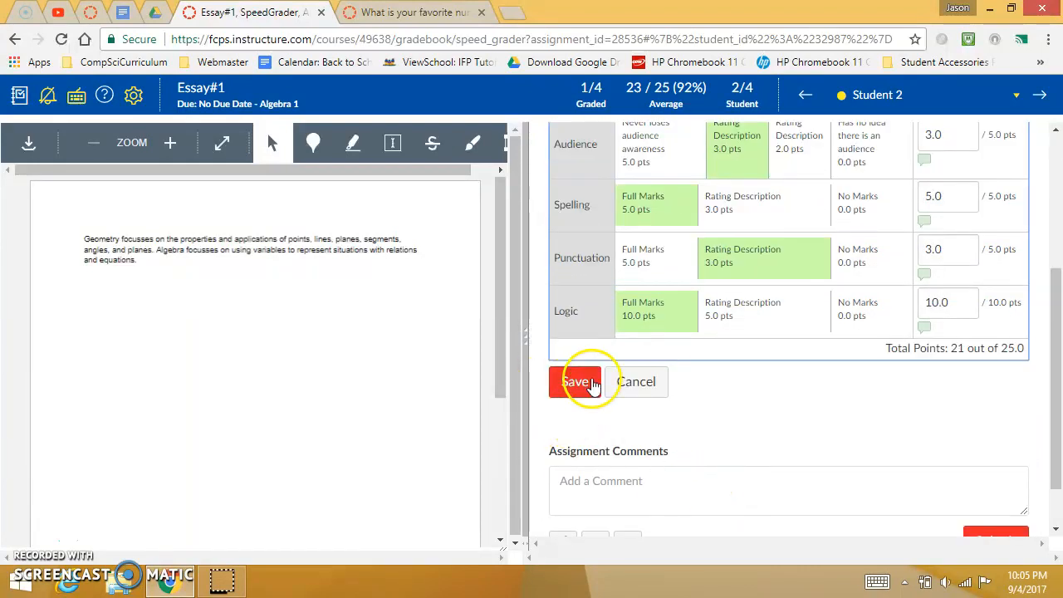
click(572, 382)
scroll(592, 386, down, 3)
click(572, 384)
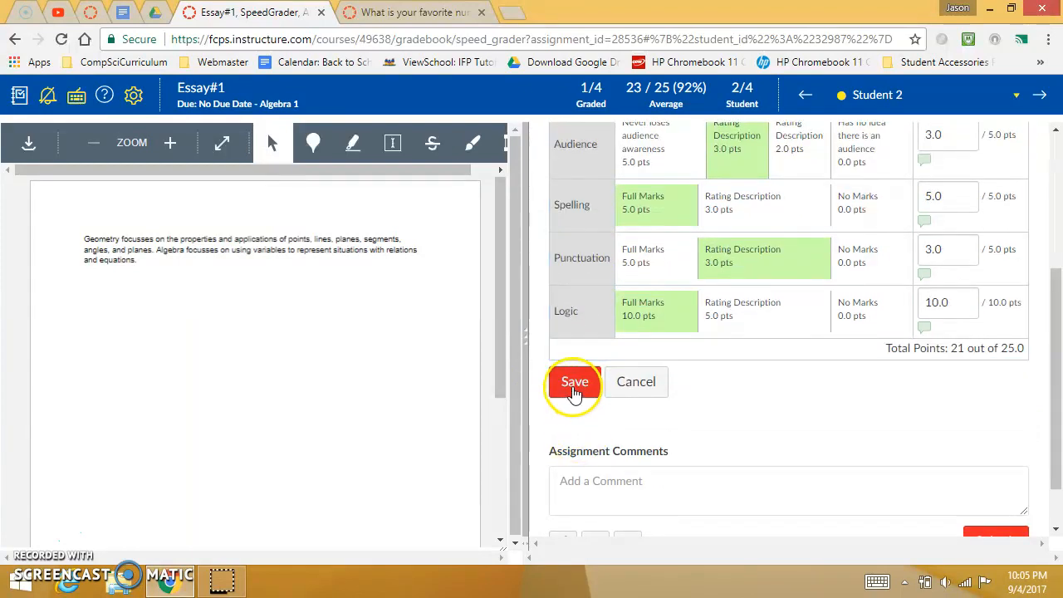
Review Student 2's saved grade and rubric scores, and examine the assignment comment field and its media comment option.
scroll(955, 415, down, 2)
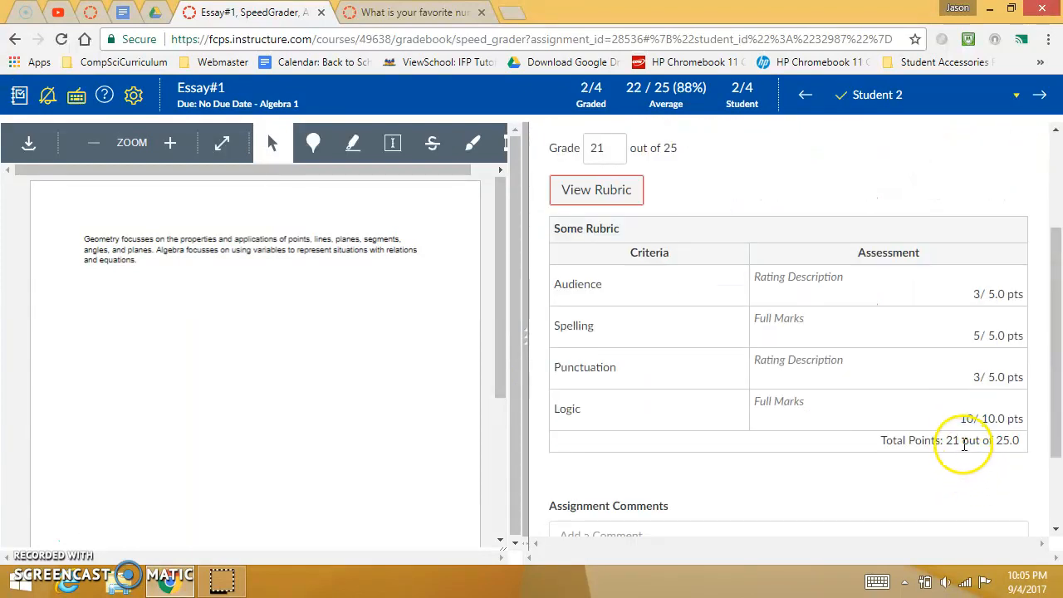
scroll(838, 349, up, 1)
drag(552, 230, 735, 237)
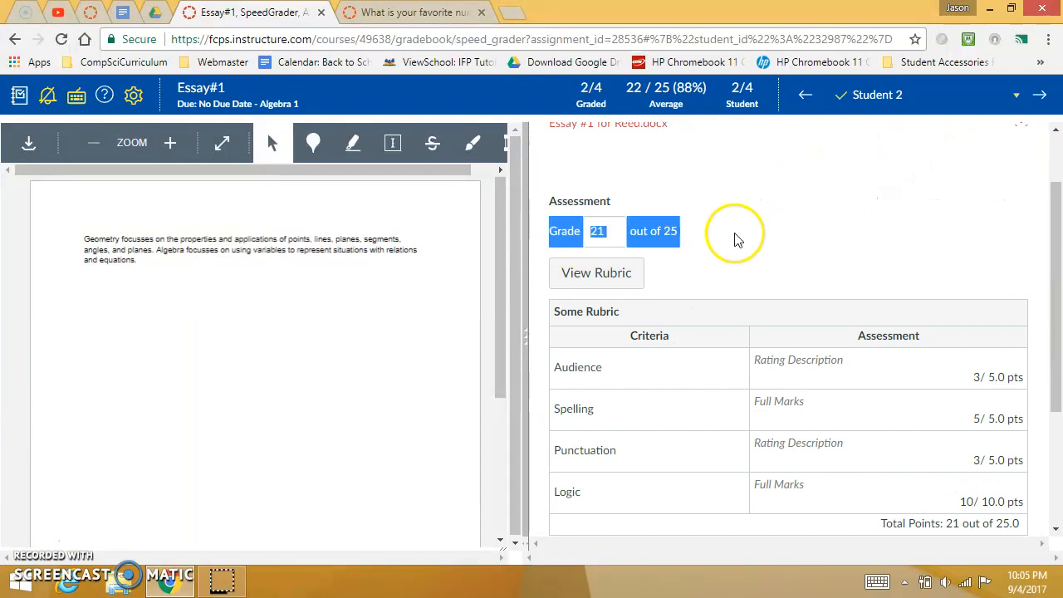
scroll(815, 267, down, 2)
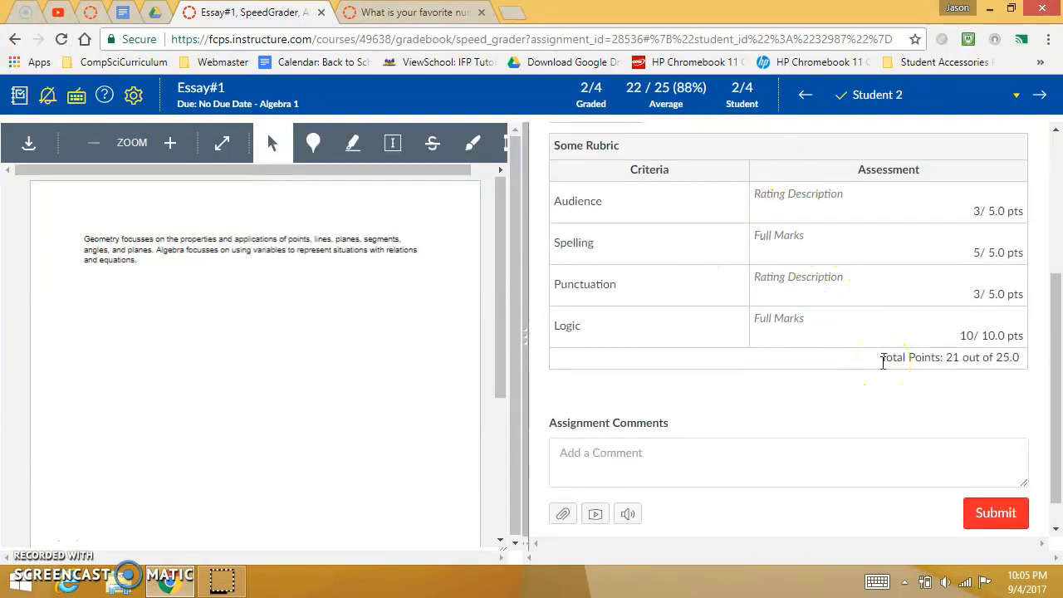
scroll(883, 362, down, 1)
click(668, 430)
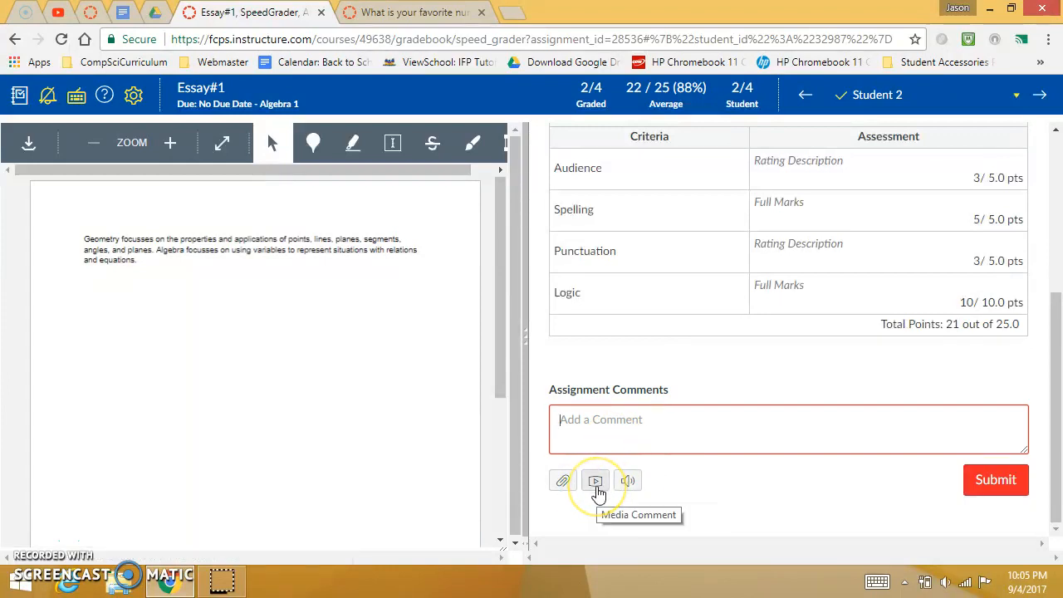
scroll(604, 457, up, 3)
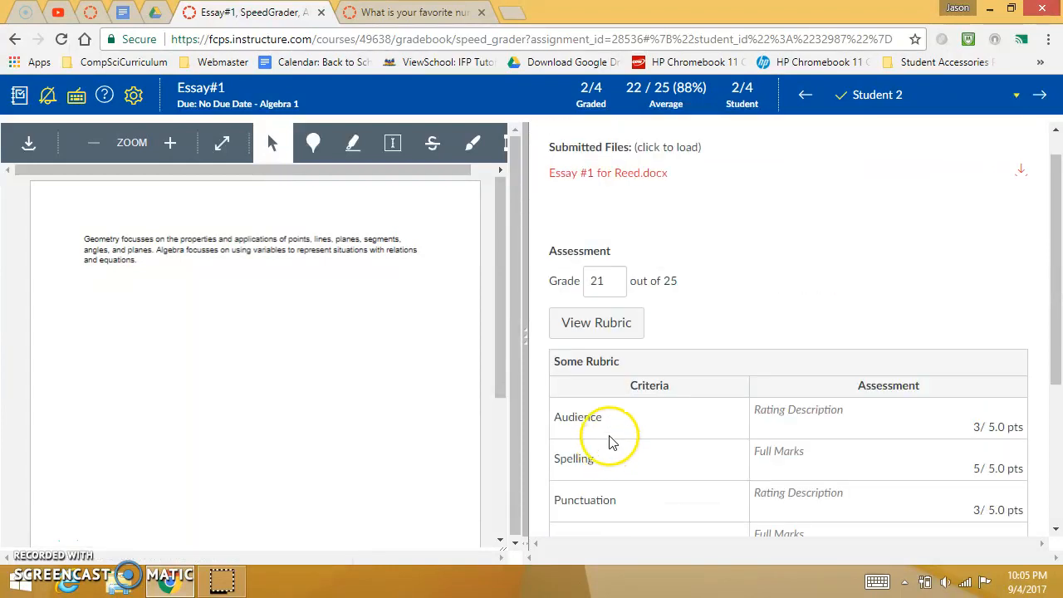
scroll(803, 343, down, 2)
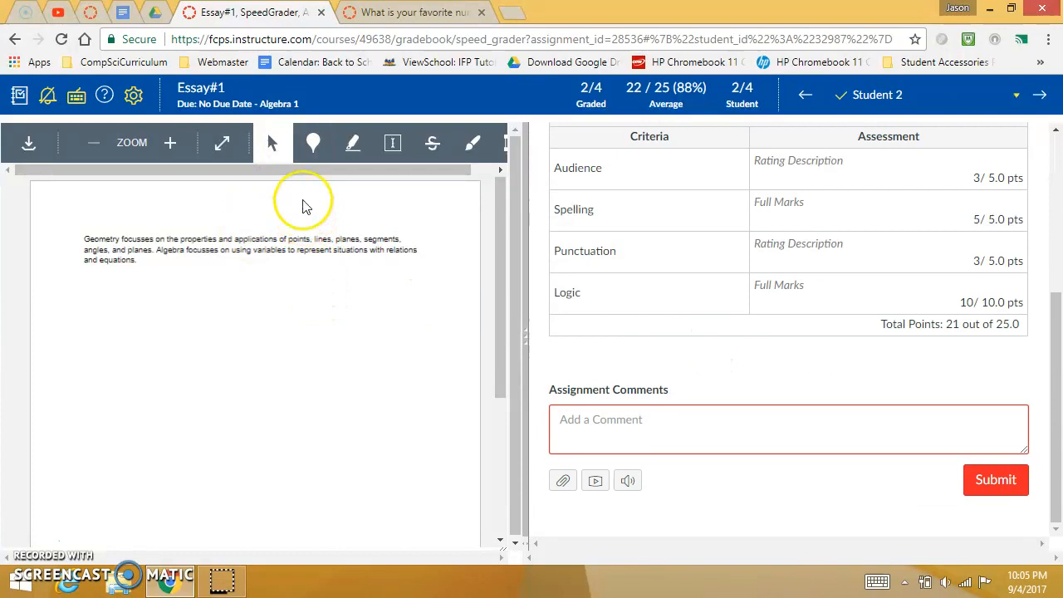
Highlight the words "Algebra focusses" in yellow in Student 2's essay.
click(352, 142)
drag(154, 249, 215, 252)
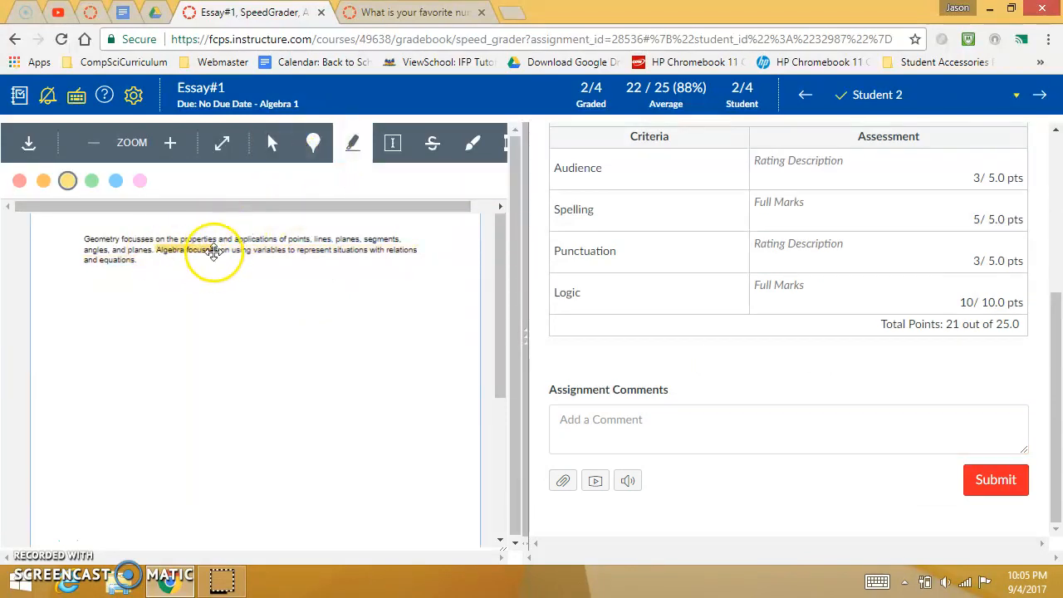
click(474, 251)
click(470, 252)
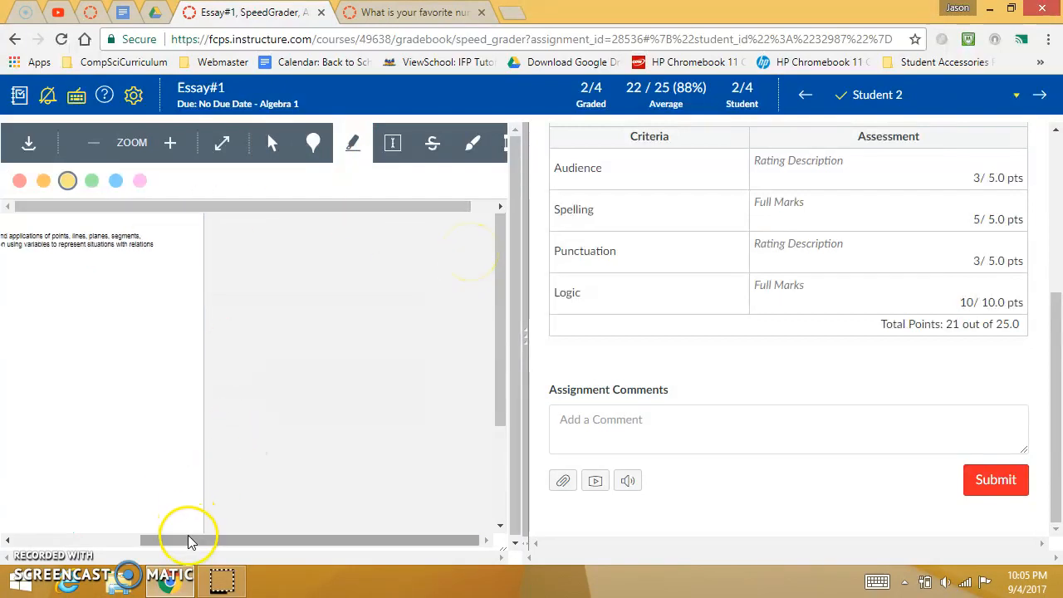
drag(191, 540, 73, 519)
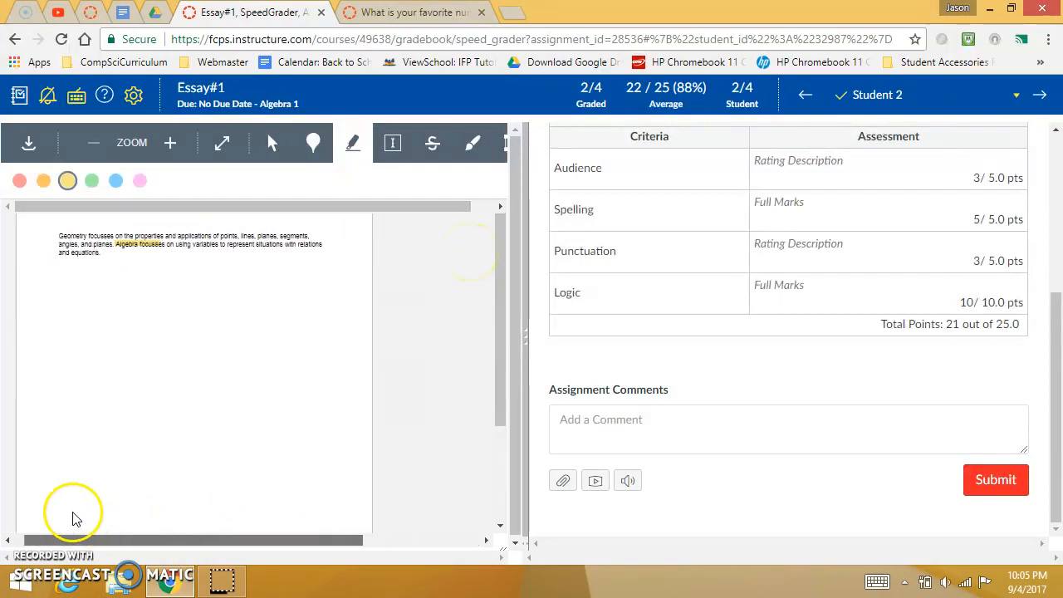
Attach the comment "wow!" to the yellow highlight in Student 2's essay.
click(147, 246)
click(377, 247)
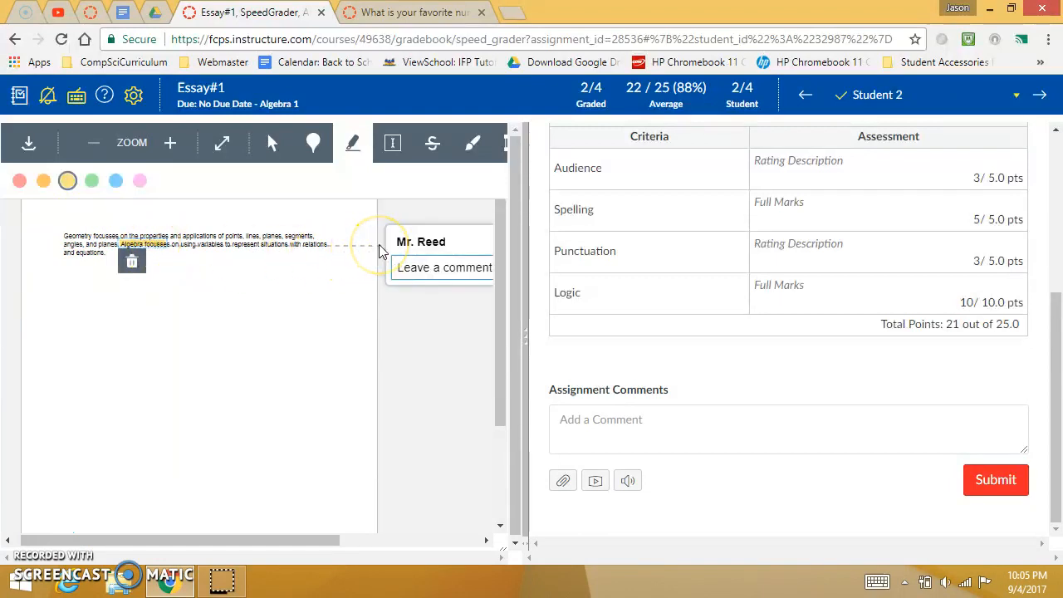
text(wow!)
click(436, 359)
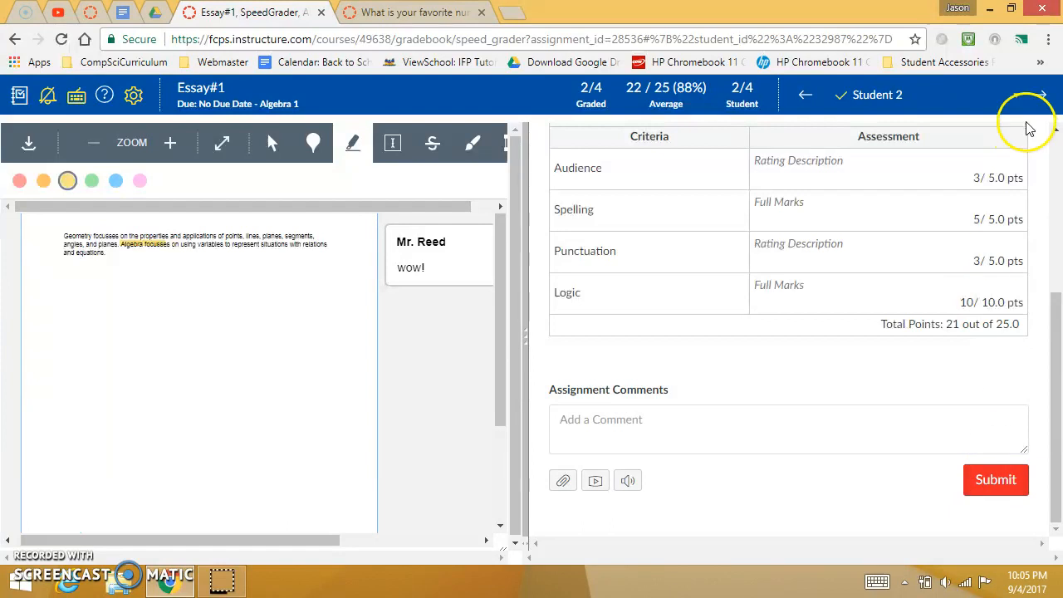
Go to Student 3's essay and rate it on the rubric: Audience 3, Spelling 5, Punctuation 3 and Logic 5 points.
click(1041, 97)
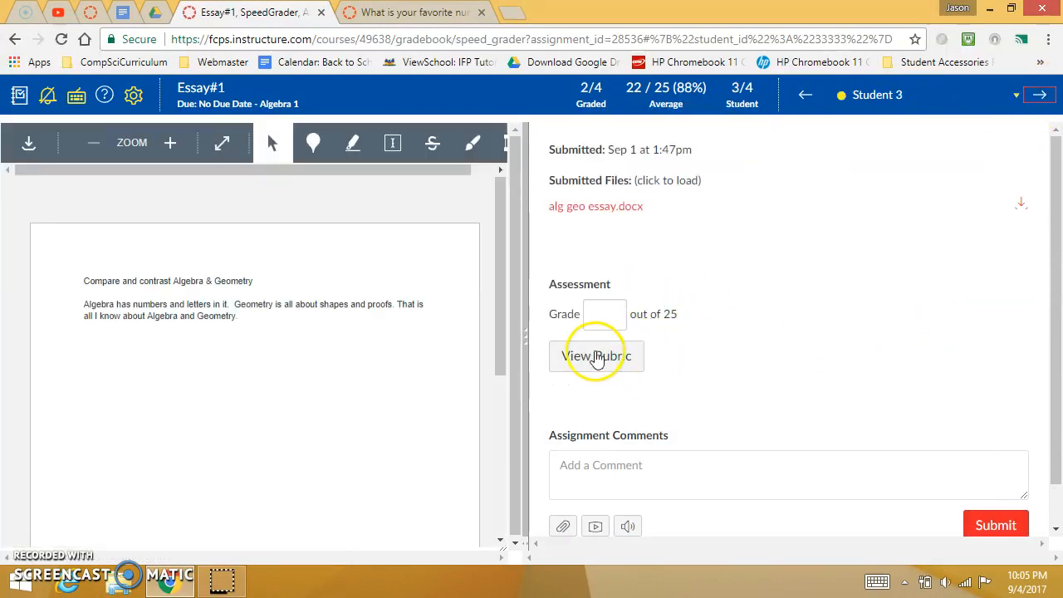
click(593, 355)
click(714, 394)
click(660, 453)
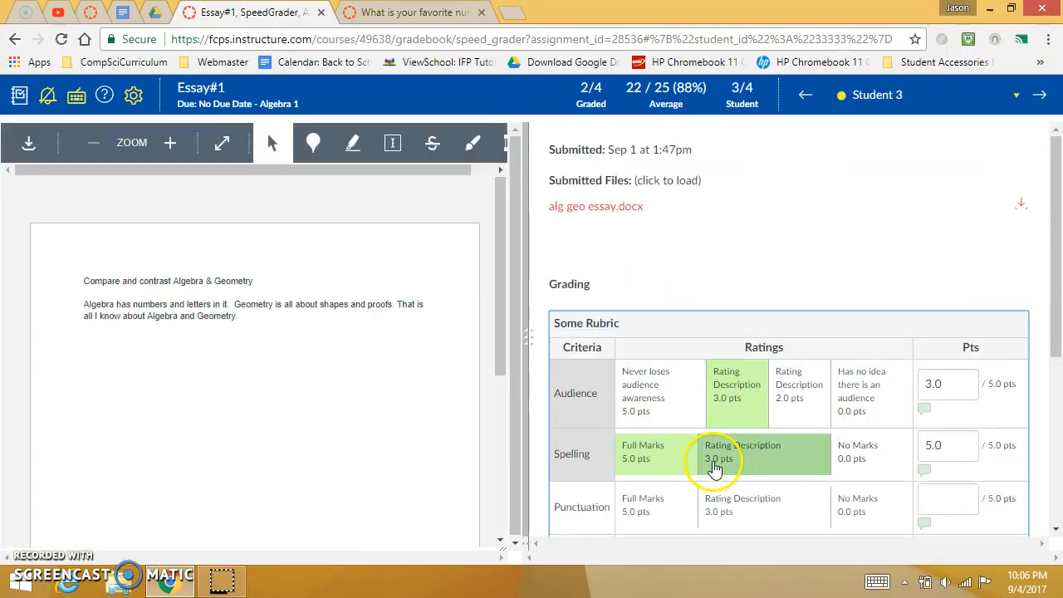
scroll(731, 415, down, 2)
click(750, 357)
click(724, 405)
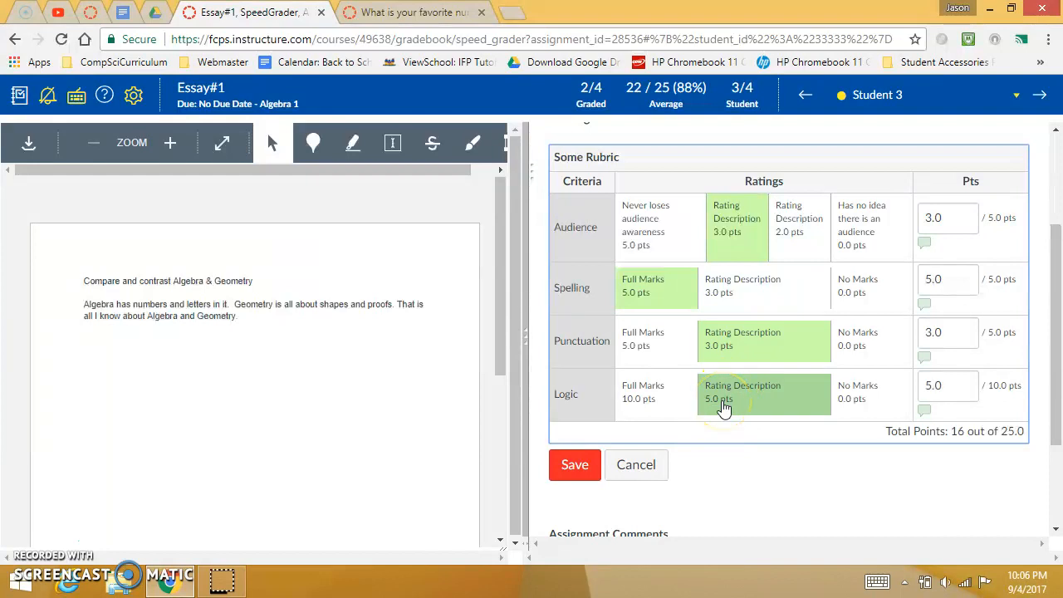